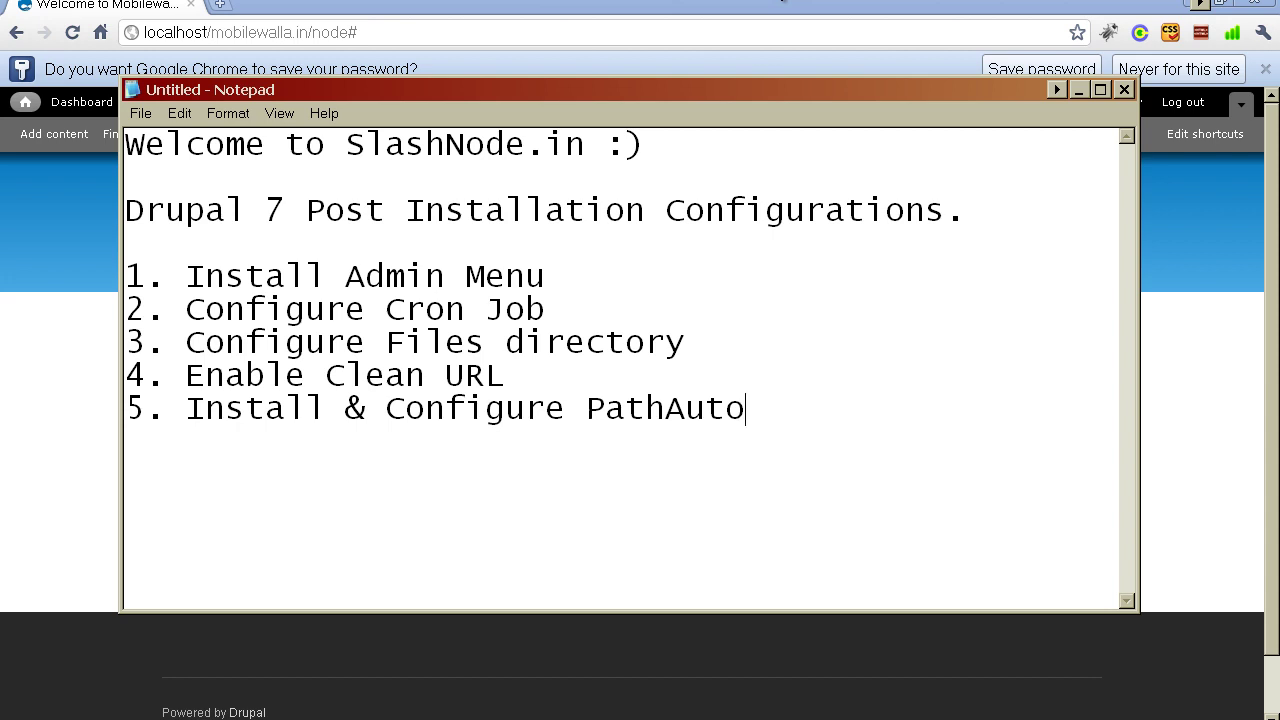
Step: Switch to the command prompt window and clear its previous output
key("alt+Tab")
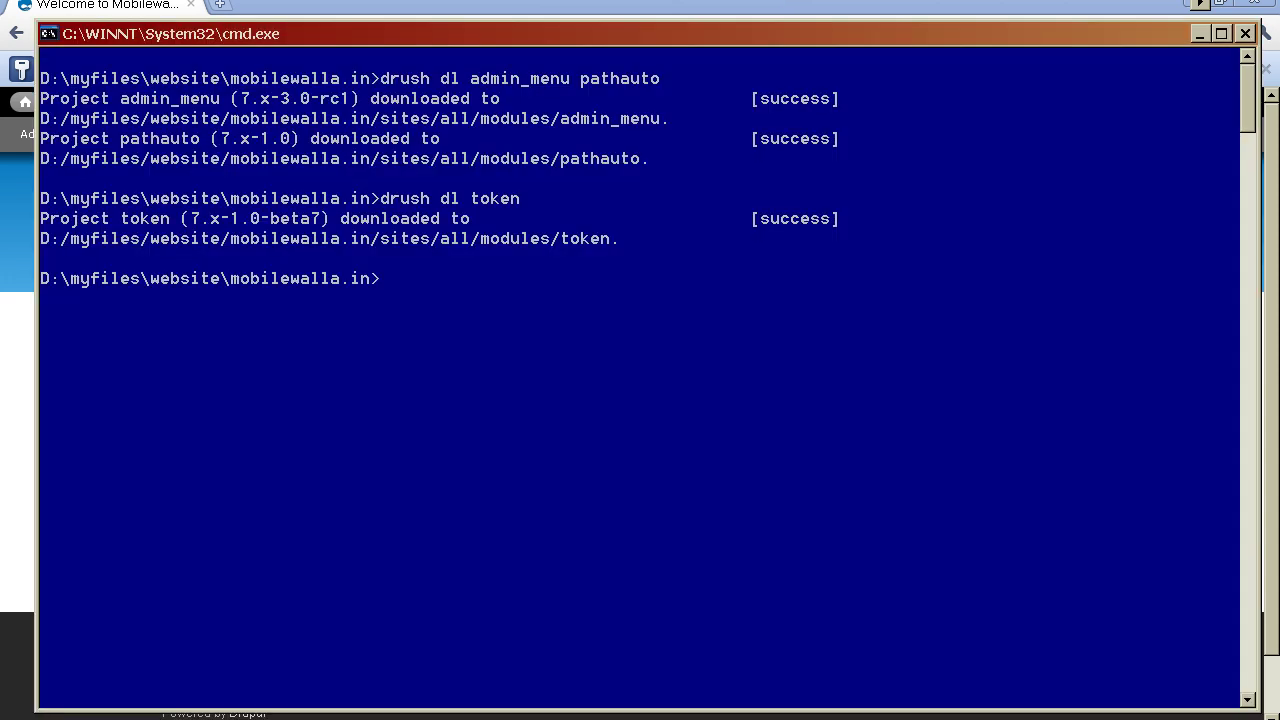
type("cls")
key("Return")
Step: Try to run drush admin_menu pathauto token from the mobilewalla.in site folder
type("drush a")
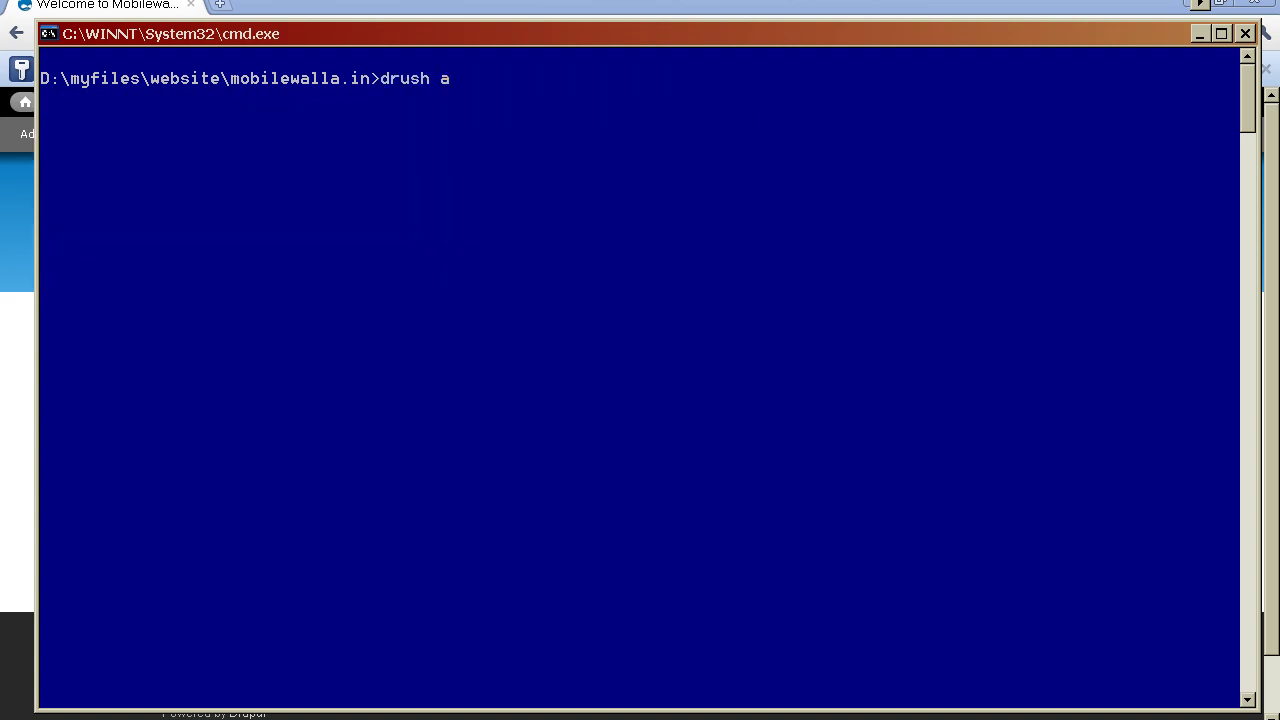
type("dmin_menu path")
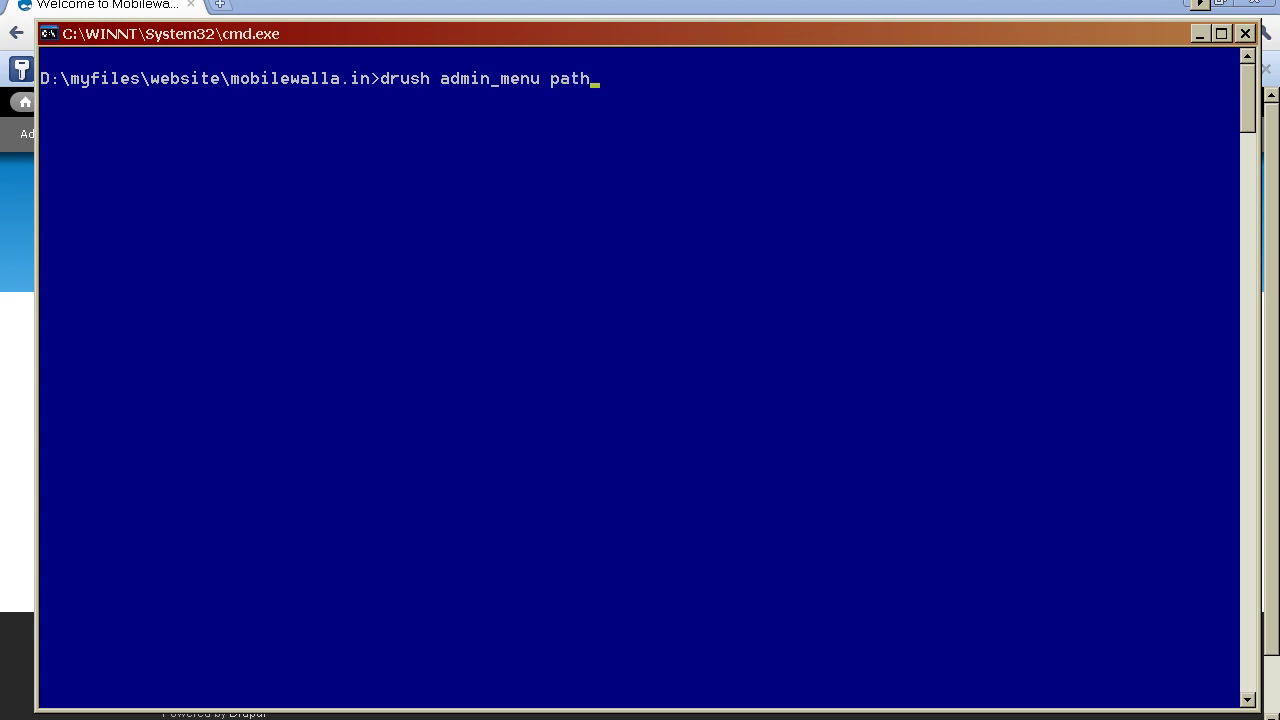
type("auto token")
key("Return")
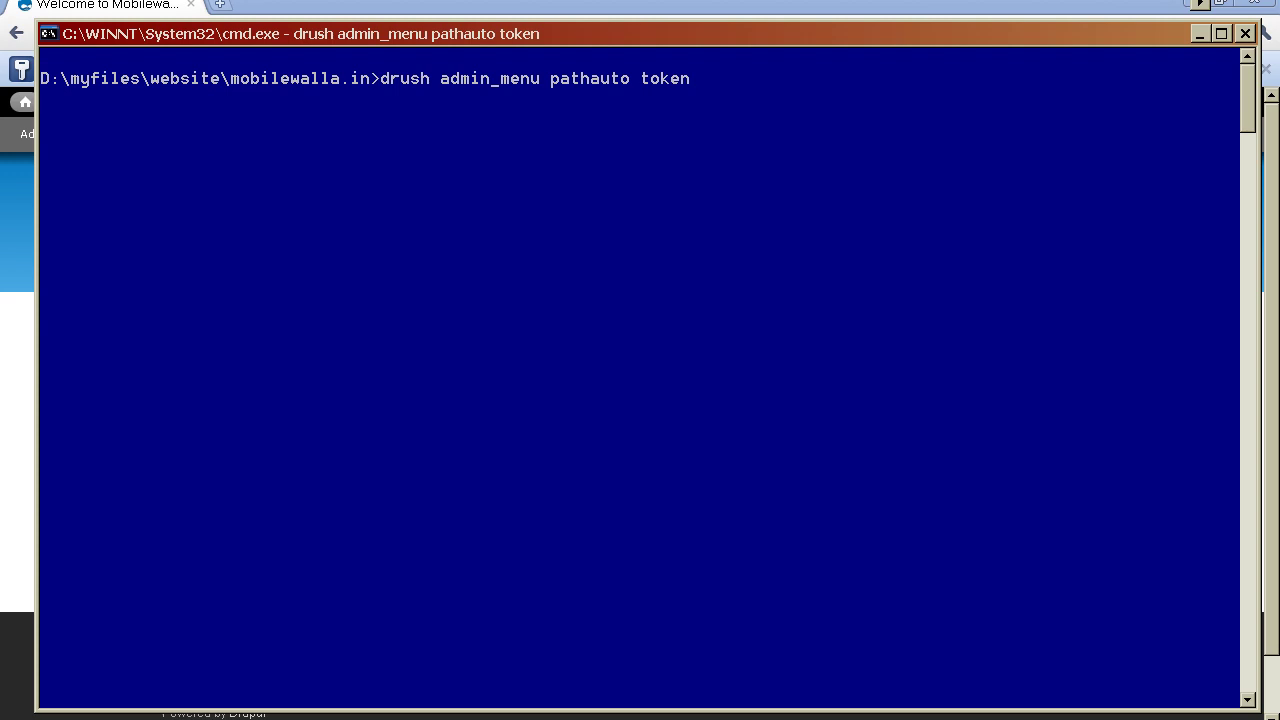
Step: Download the admin_menu and pathauto modules together using the drush dl command
type("drush dl ")
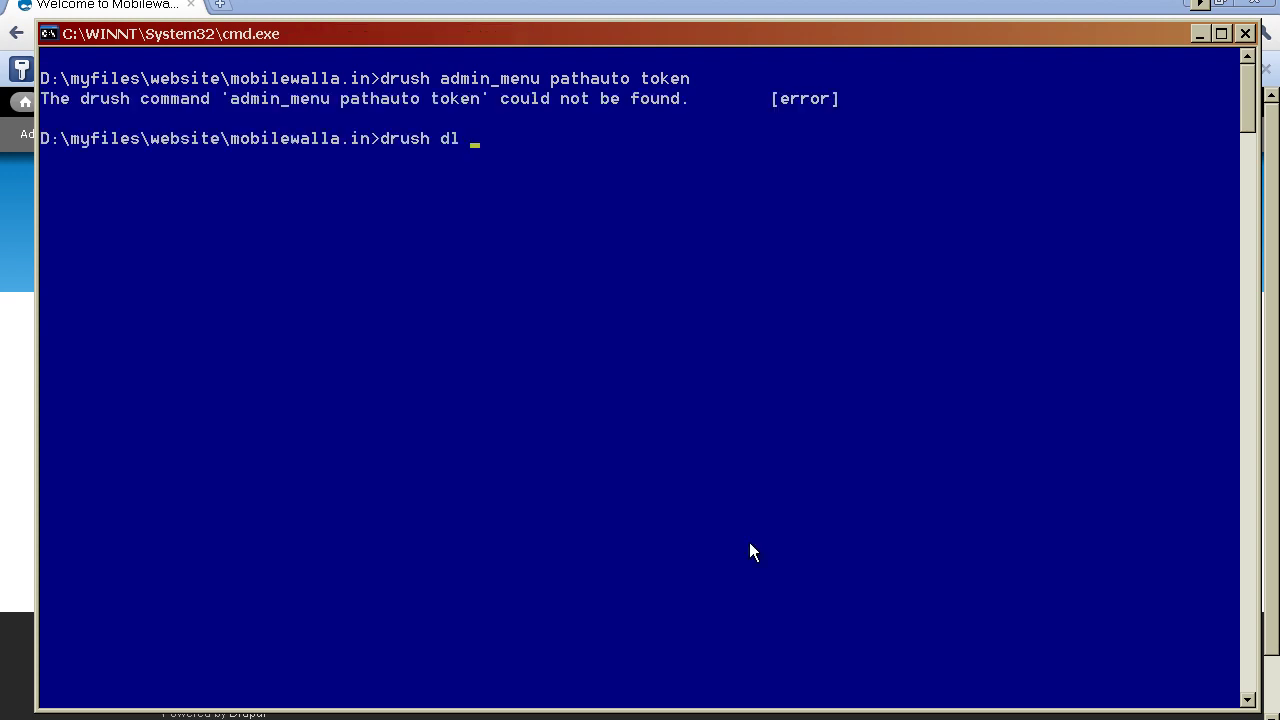
type("admin_menu pathauto")
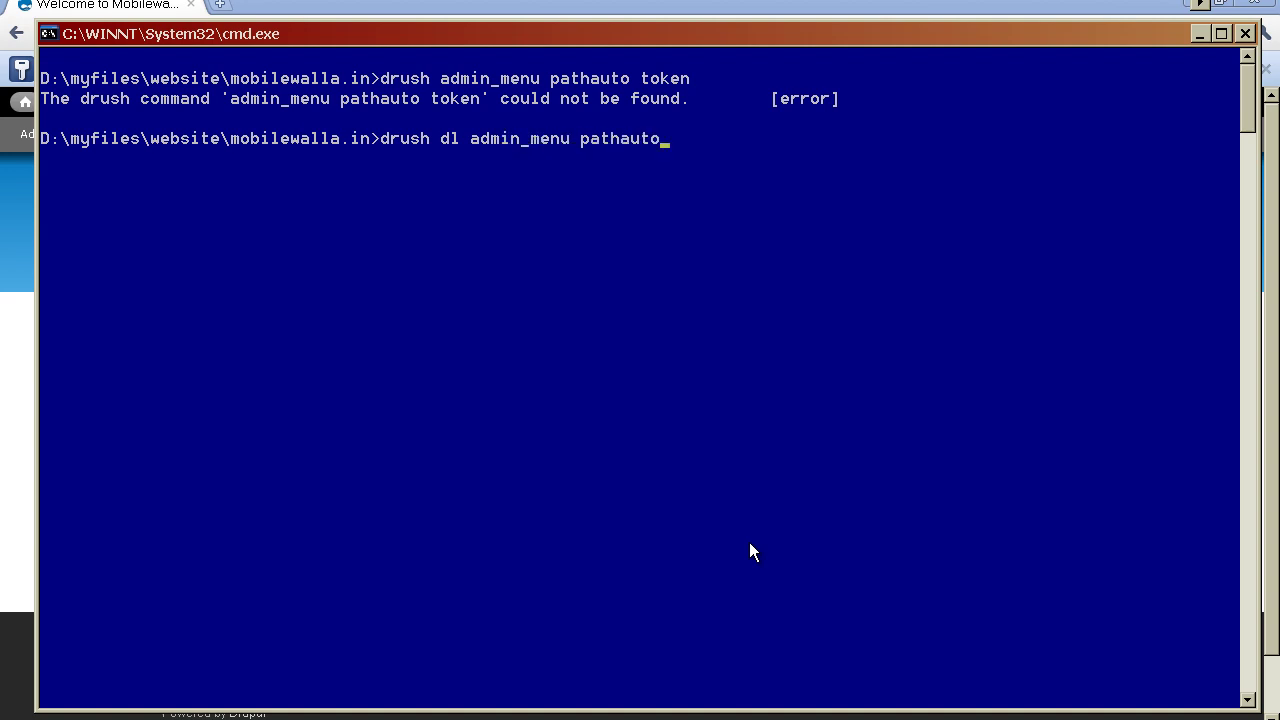
key("Return")
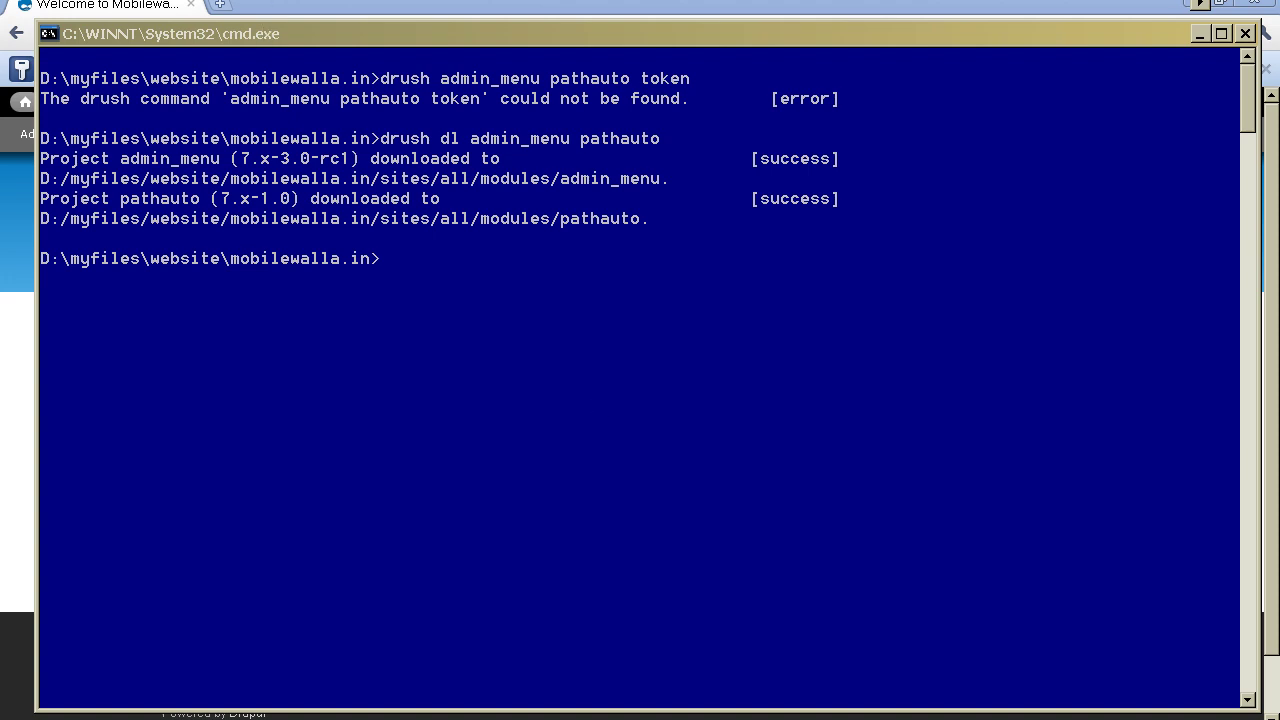
Step: Switch to Chrome and, in the site's module list, disable the core Toolbar module and select Administration menu for enabling
key("alt+Tab")
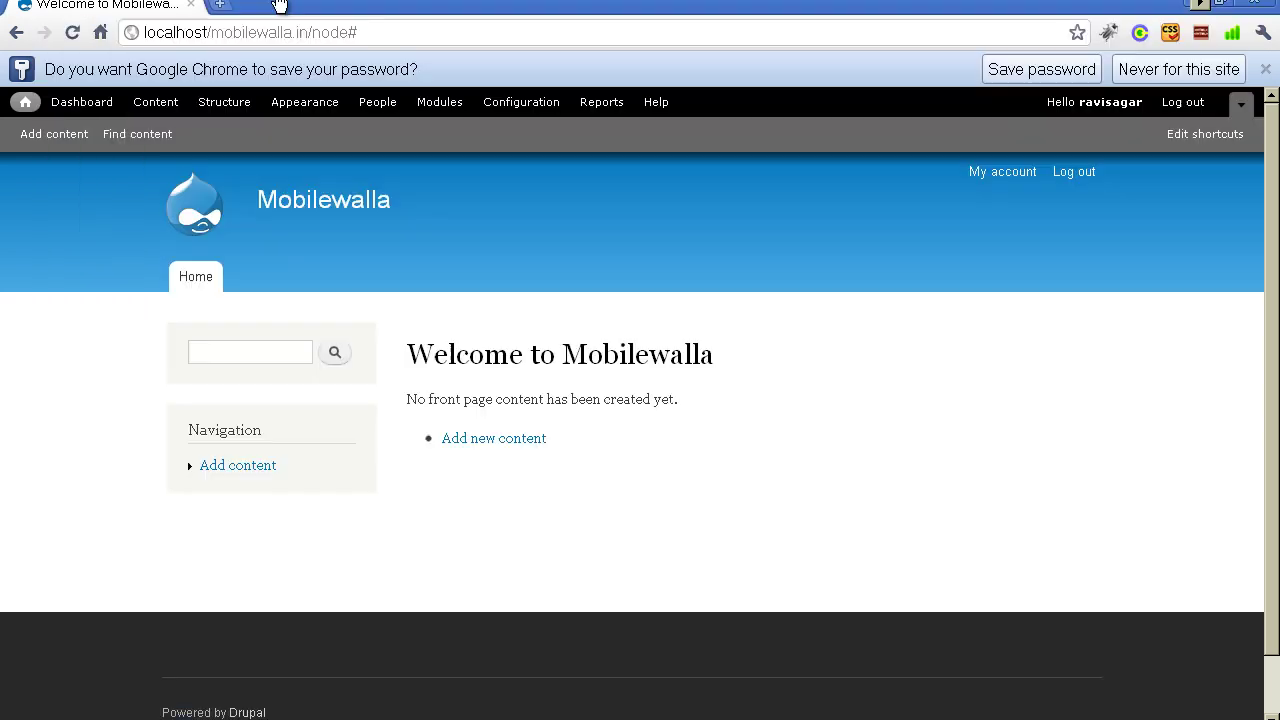
left_click(441, 108)
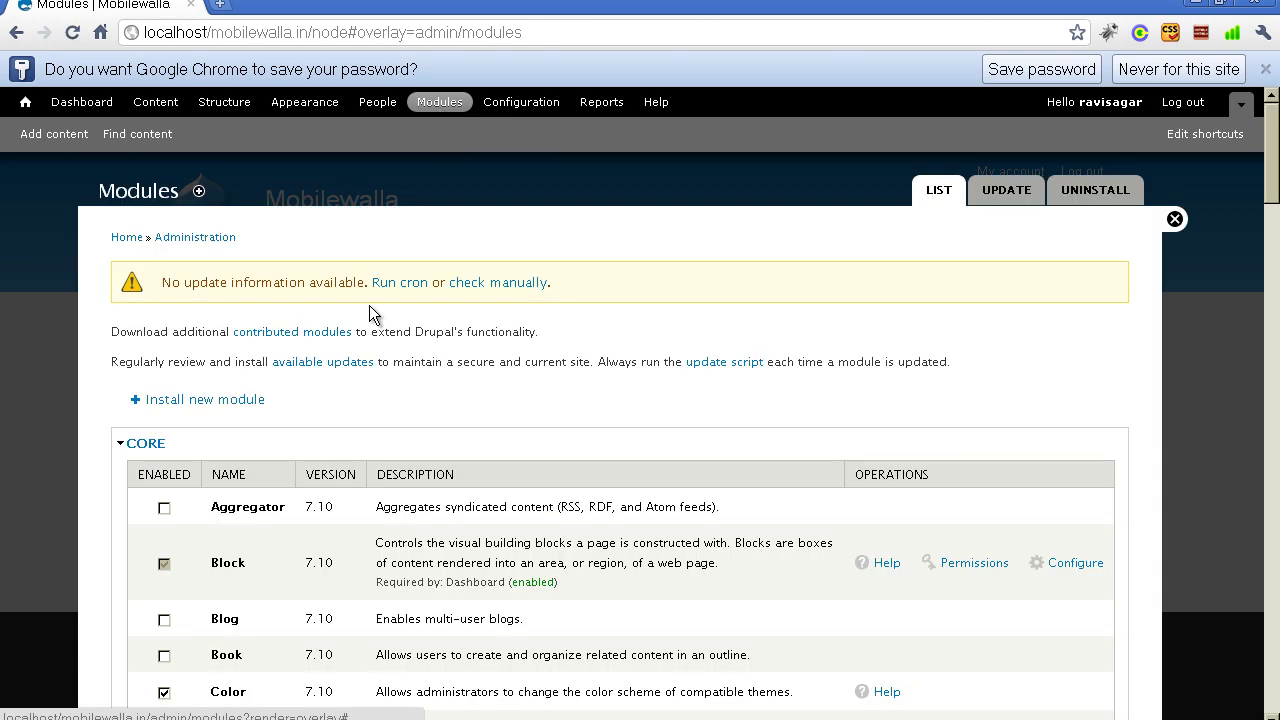
key("ctrl+f")
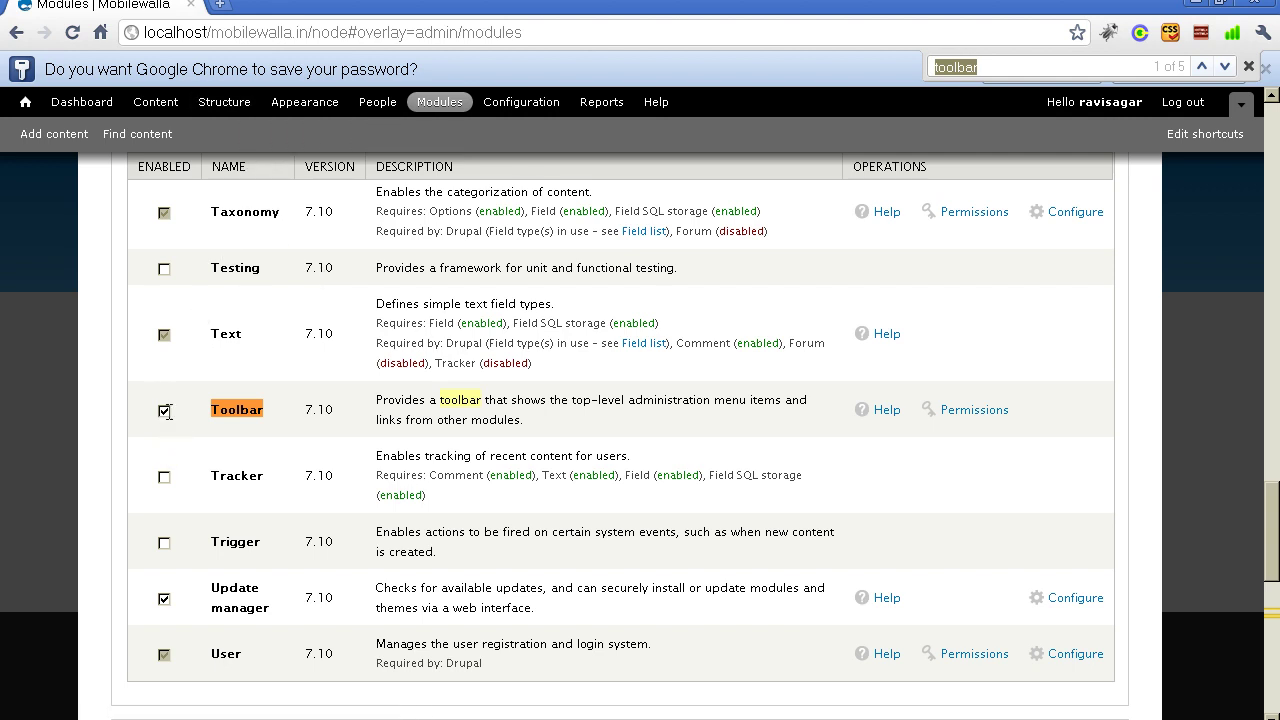
scroll(449, 451, "down", 4)
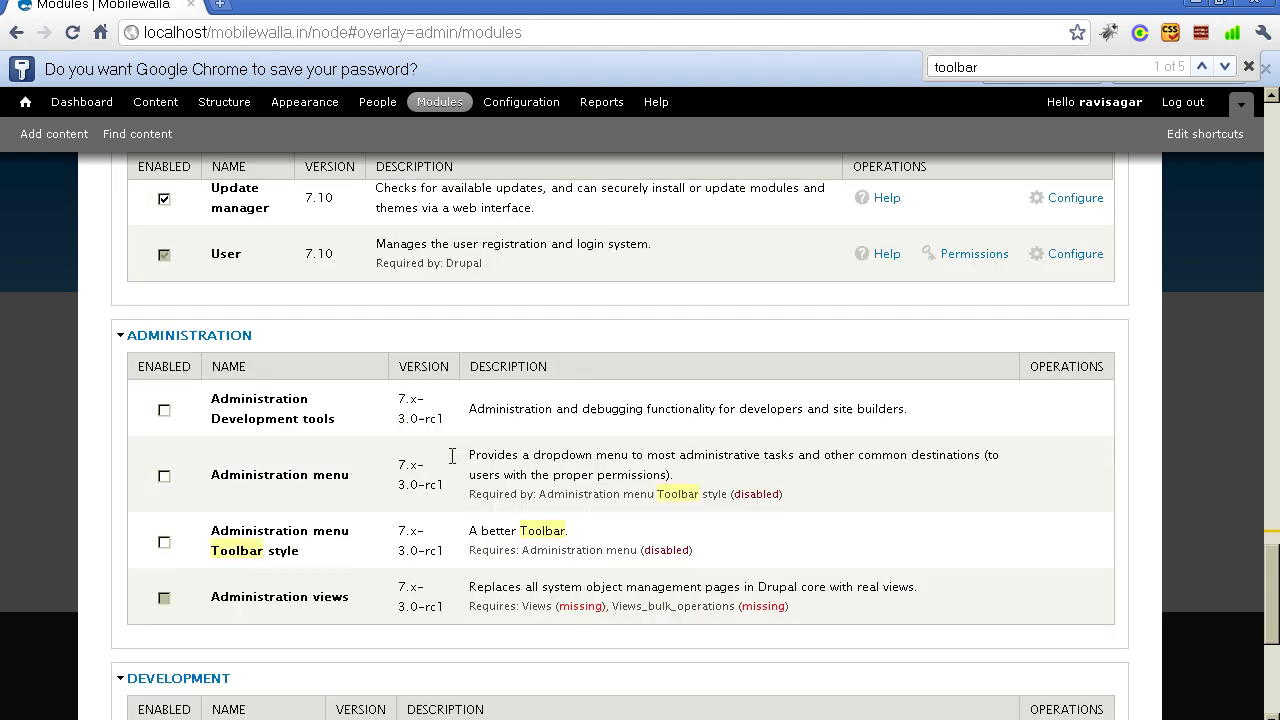
scroll(452, 456, "down", 3)
scroll(271, 351, "up", 1)
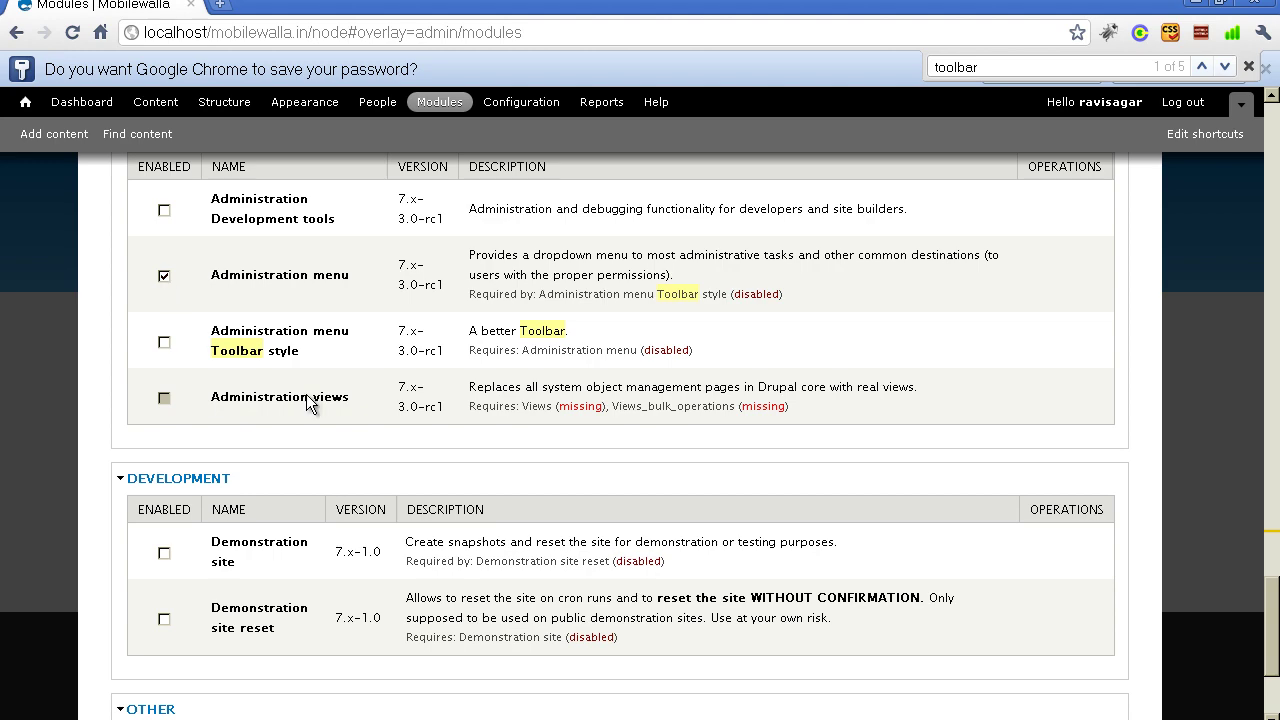
scroll(308, 400, "down", 3)
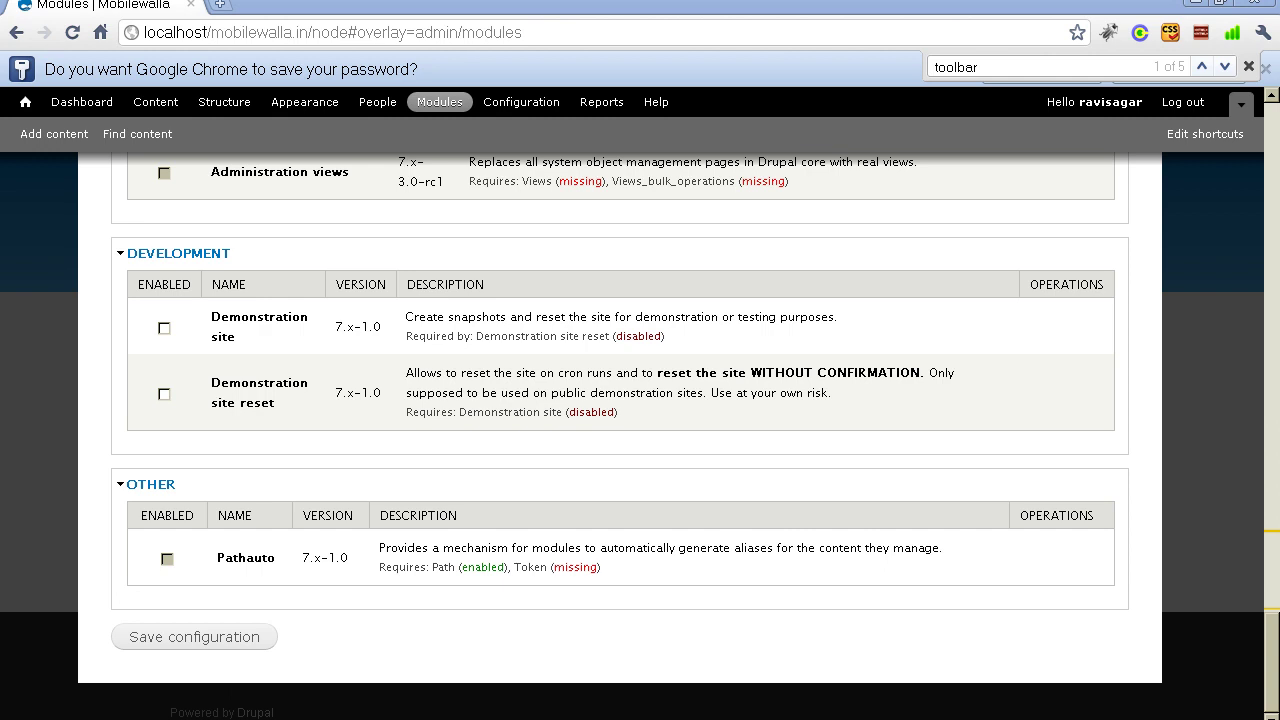
Step: Switch to the command prompt and download Pathauto's missing dependency with drush dl token
key("alt+Tab")
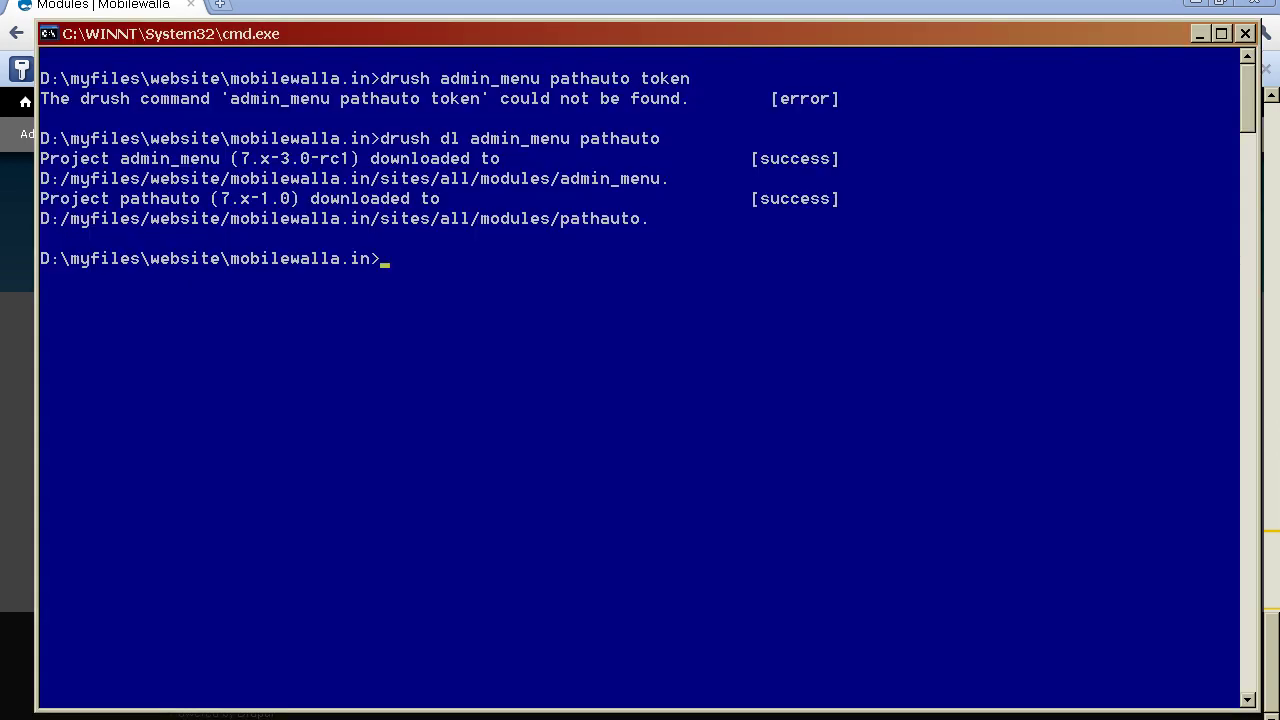
key("Up")
key("BackSpace")
key("BackSpace")
key("BackSpace")
key("BackSpace")
key("BackSpace")
key("BackSpace")
key("BackSpace")
key("BackSpace")
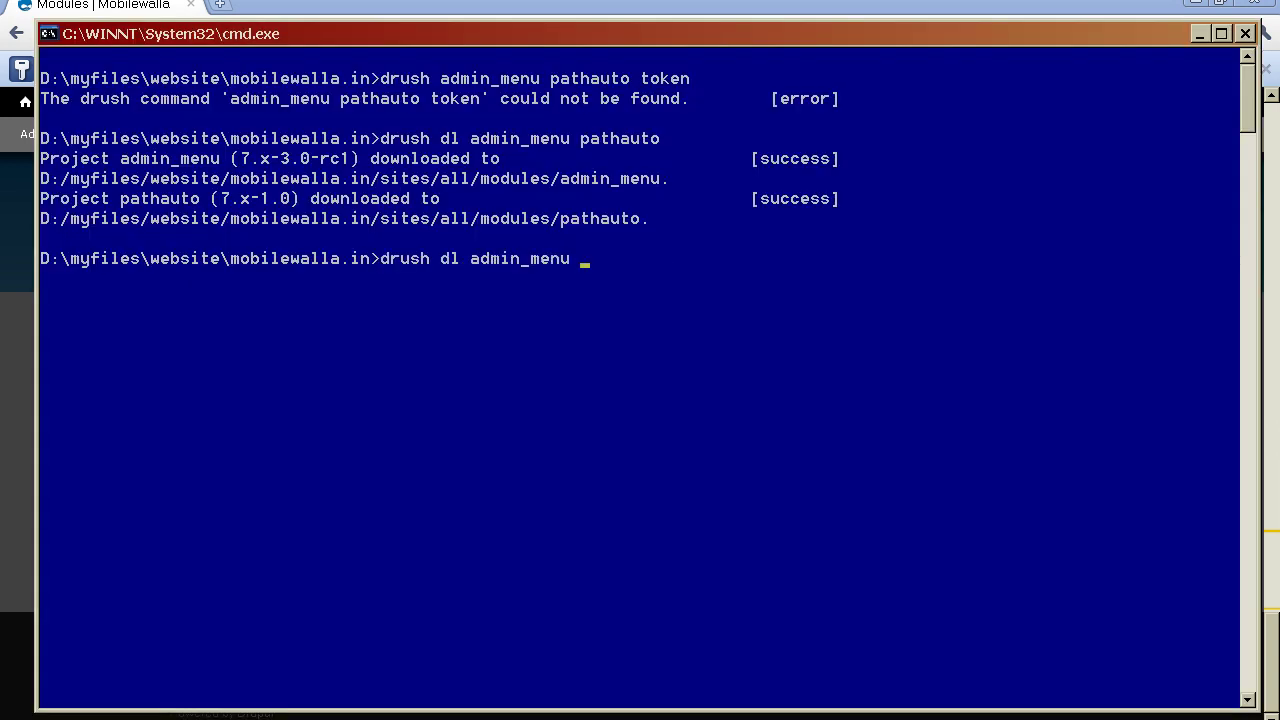
key("BackSpace")
key("BackSpace")
key("BackSpace")
key("BackSpace")
key("BackSpace")
key("BackSpace")
key("BackSpace")
key("BackSpace")
key("BackSpace")
key("BackSpace")
key("BackSpace")
type("token")
key("Return")
Step: Save the module configuration in Chrome and check the token download in the command prompt
key("alt+Tab")
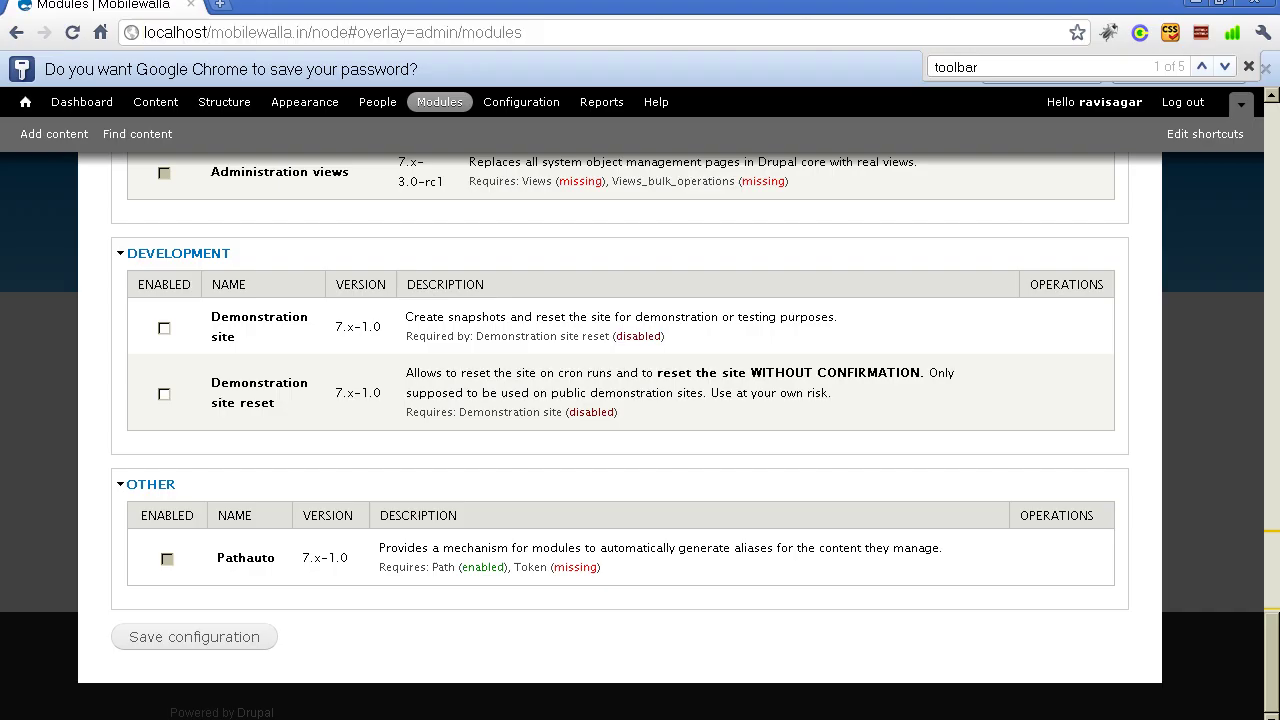
left_click(157, 655)
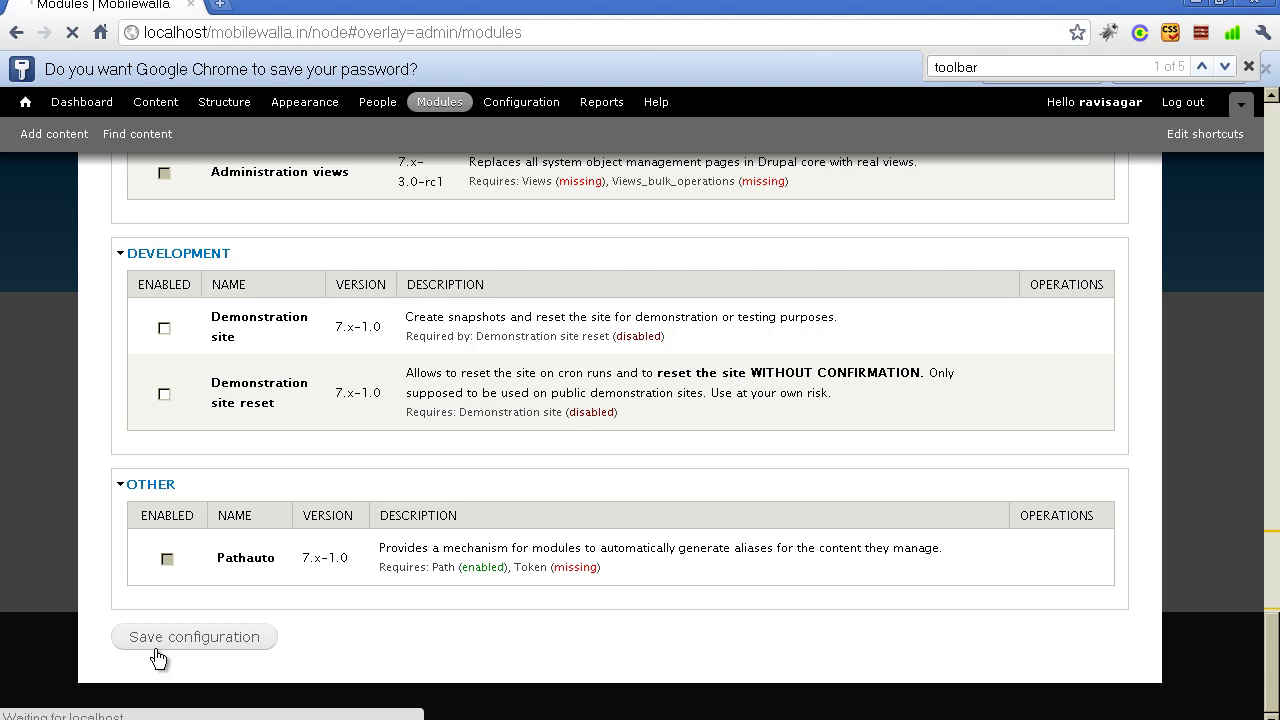
key("alt+Tab")
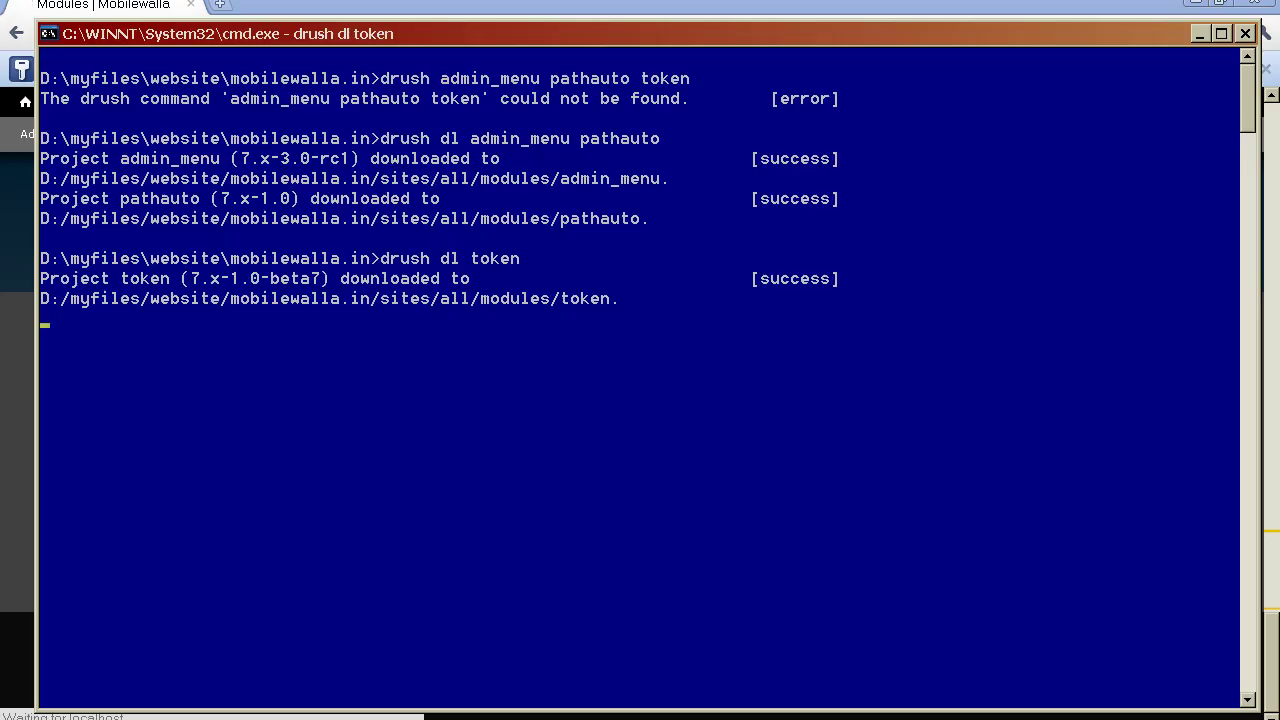
key("alt+Tab")
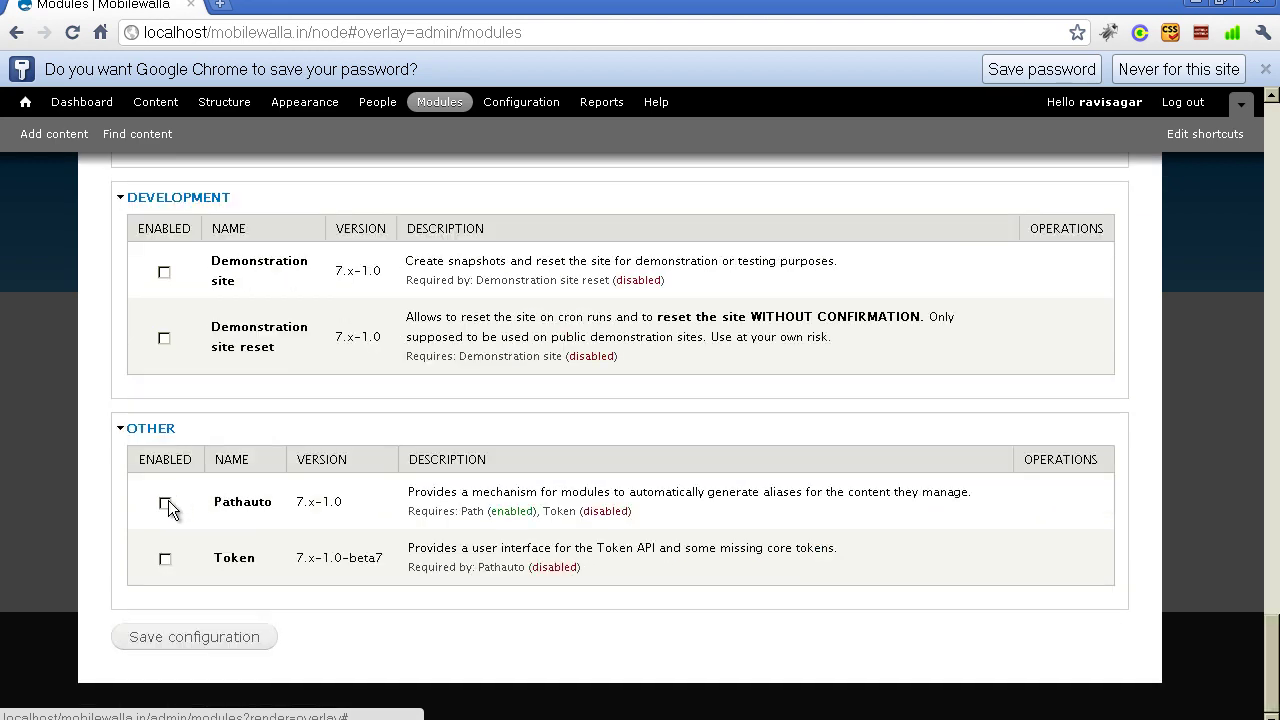
Step: Enable the Pathauto and Token modules, save the configuration, and close the modules overlay
left_click(166, 503)
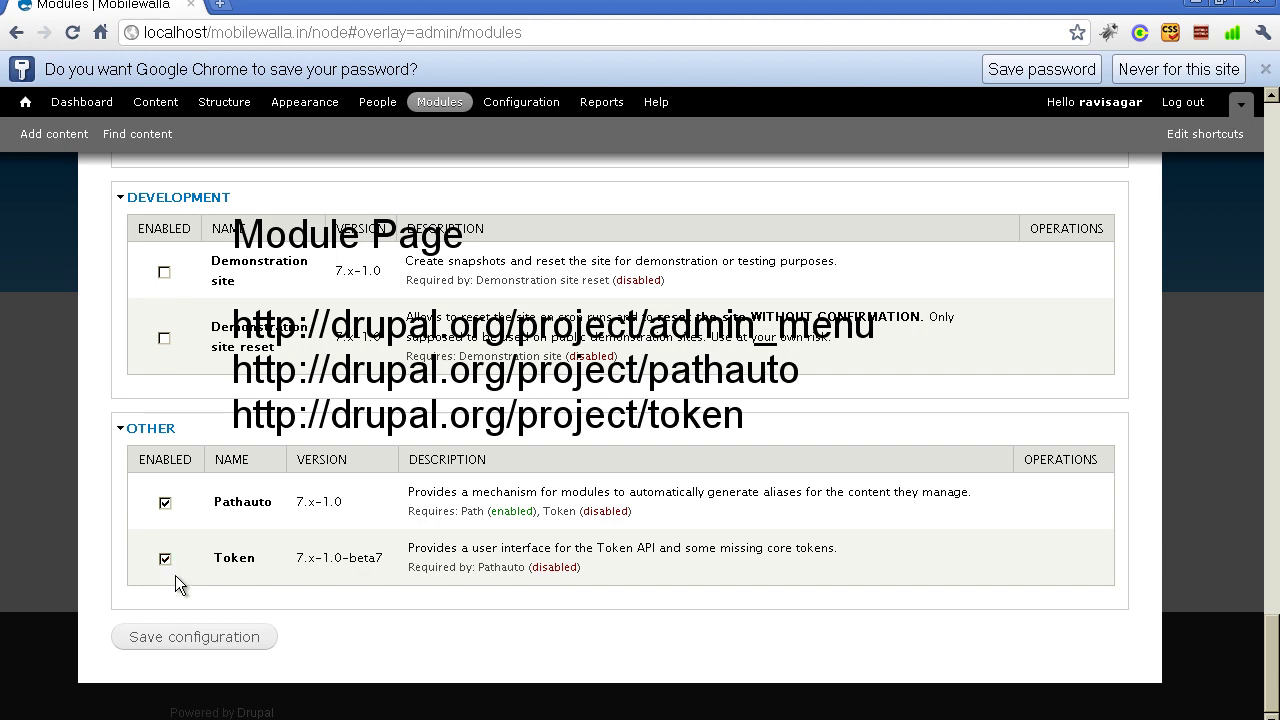
left_click(174, 645)
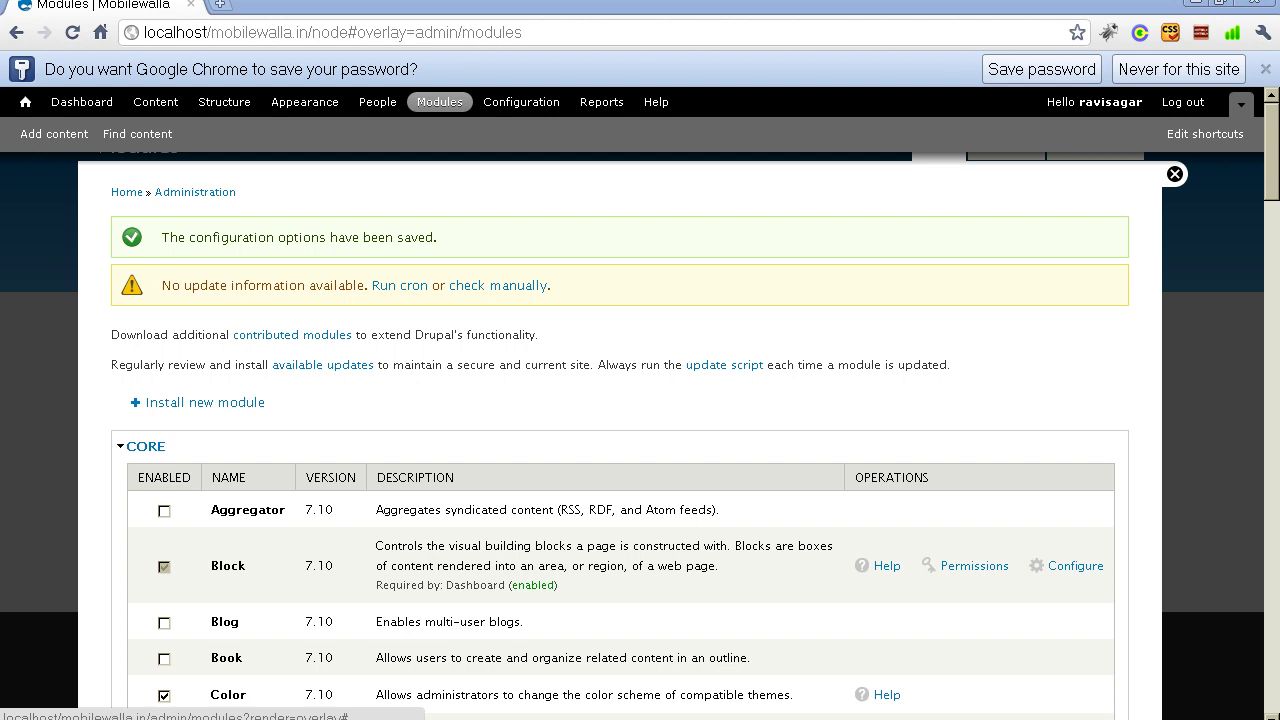
left_click(1175, 174)
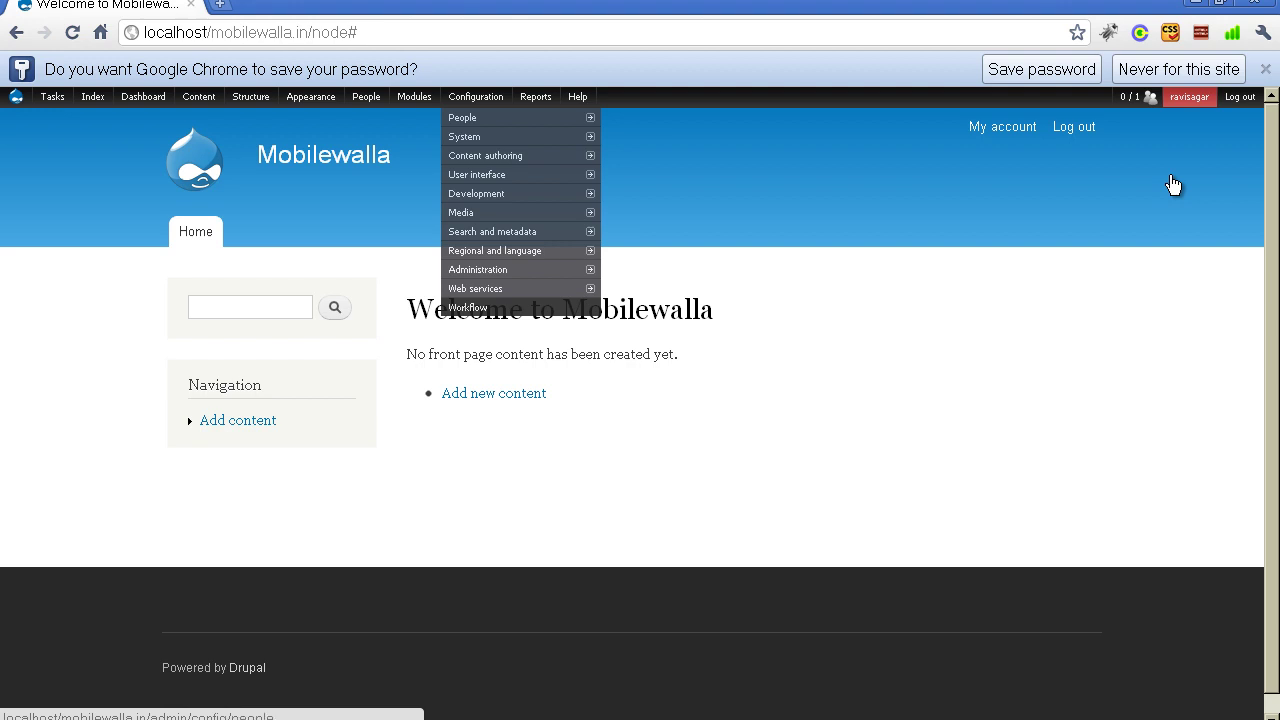
Step: Open the system cron settings, set cron to run every 3 hours, and save the configuration
mouse_move(520, 193)
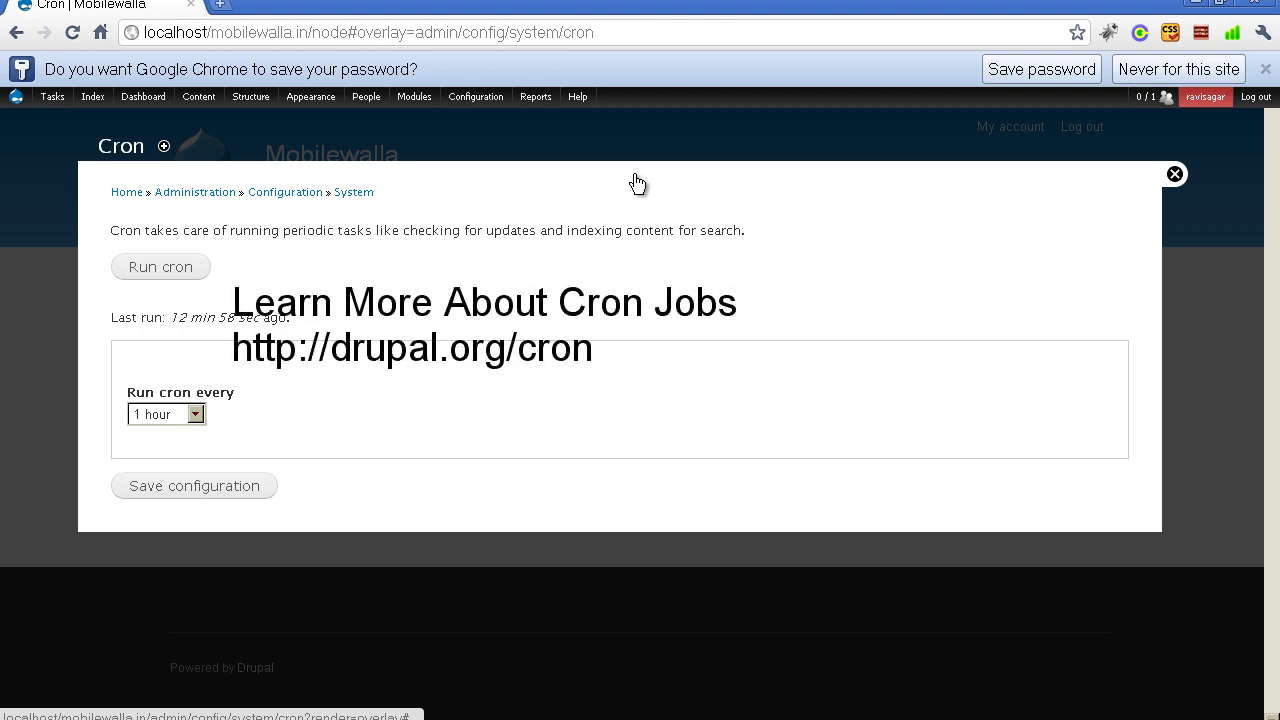
key("Tab")
key("alt+Down")
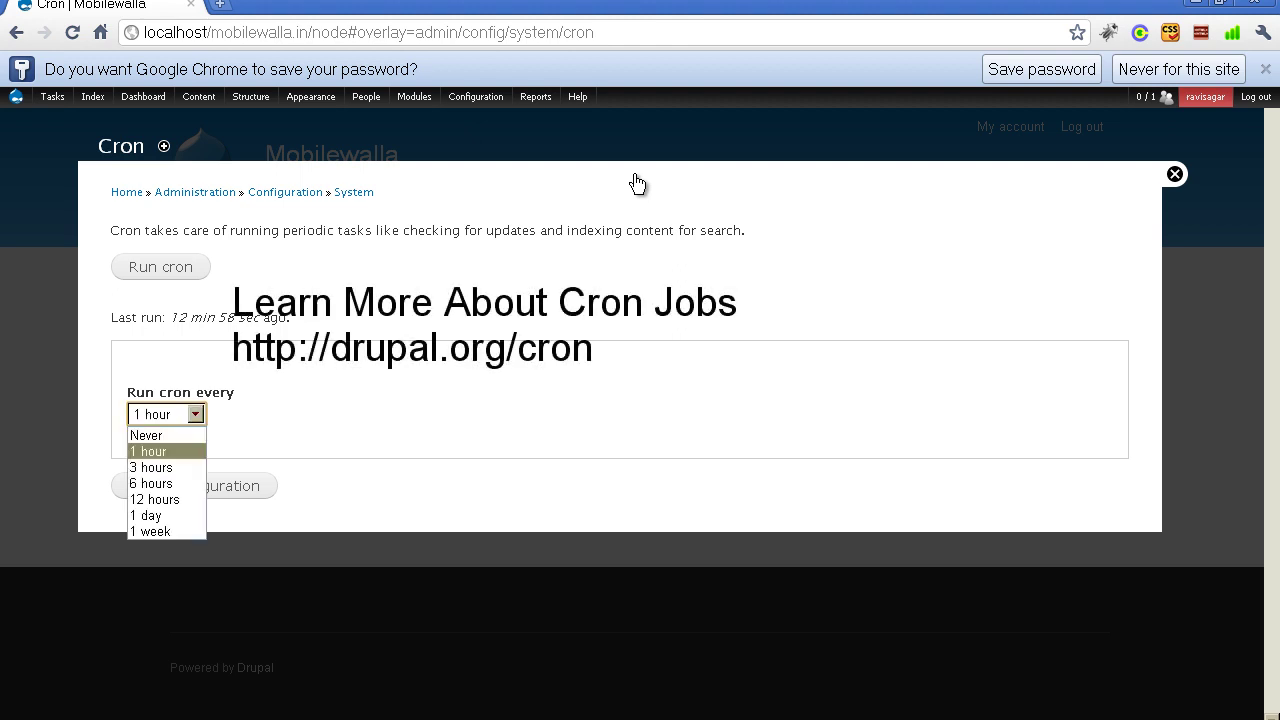
key("Down")
key("Up")
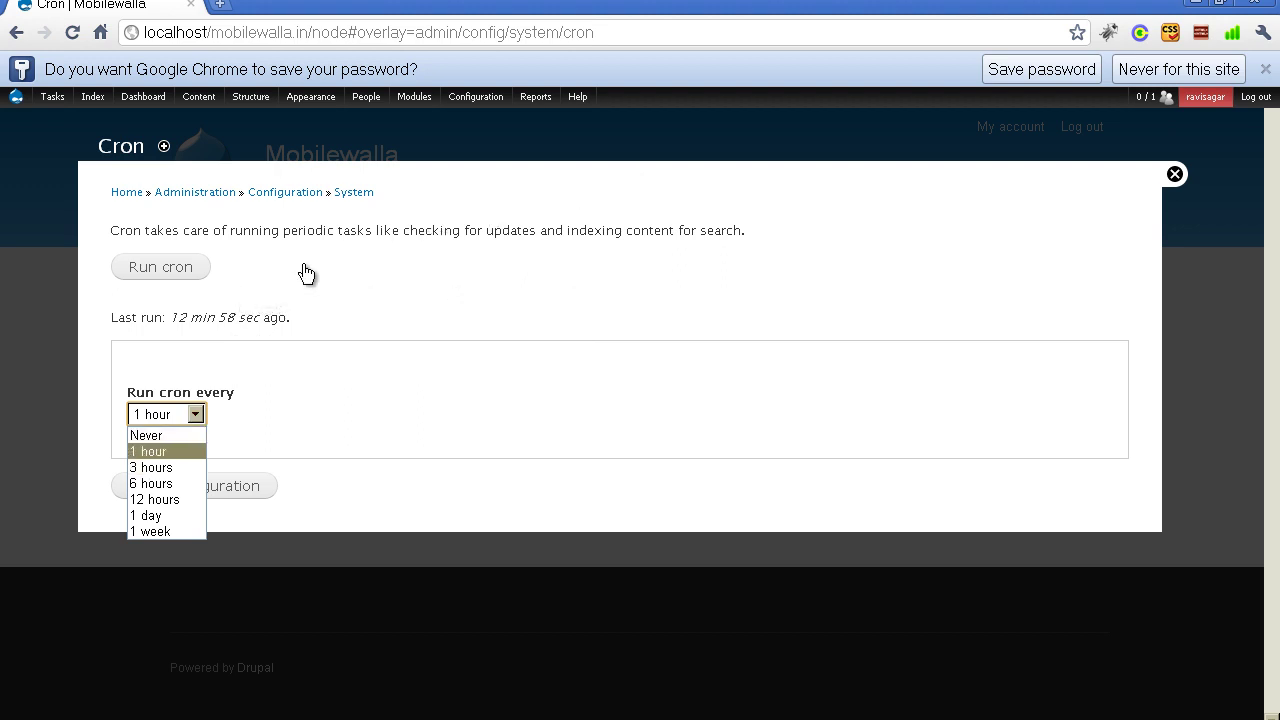
key("Down")
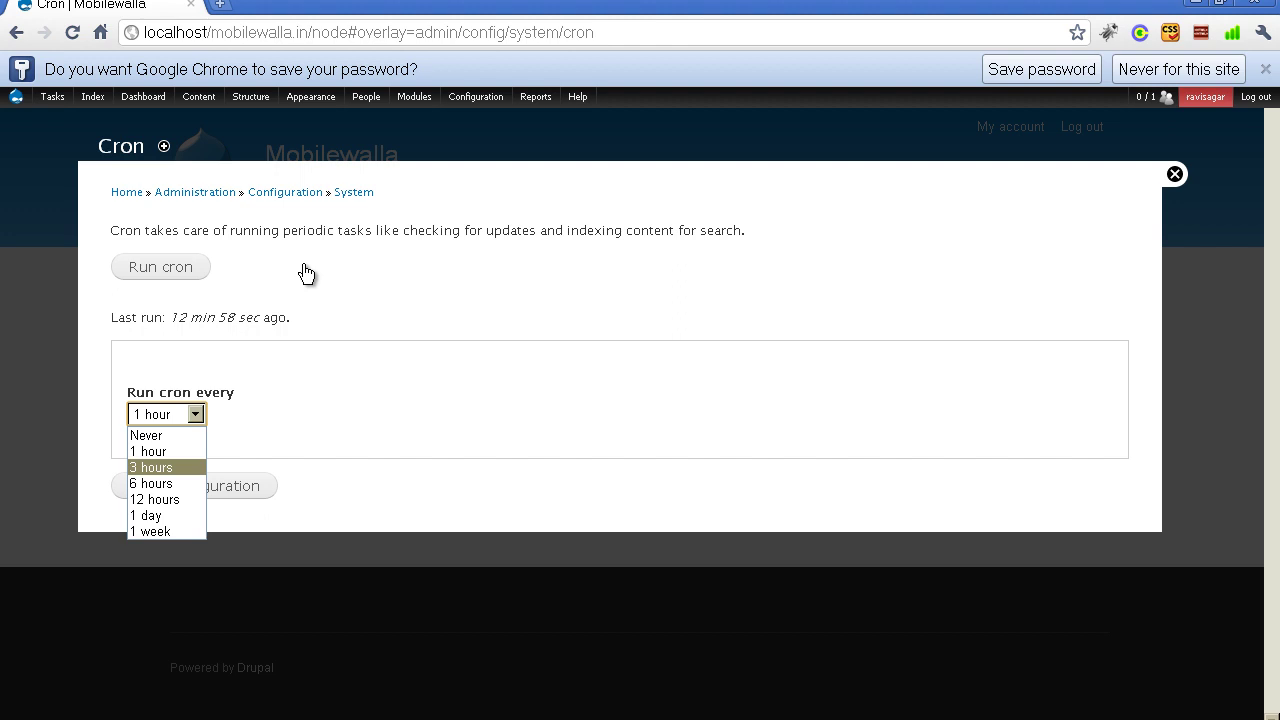
key("Up")
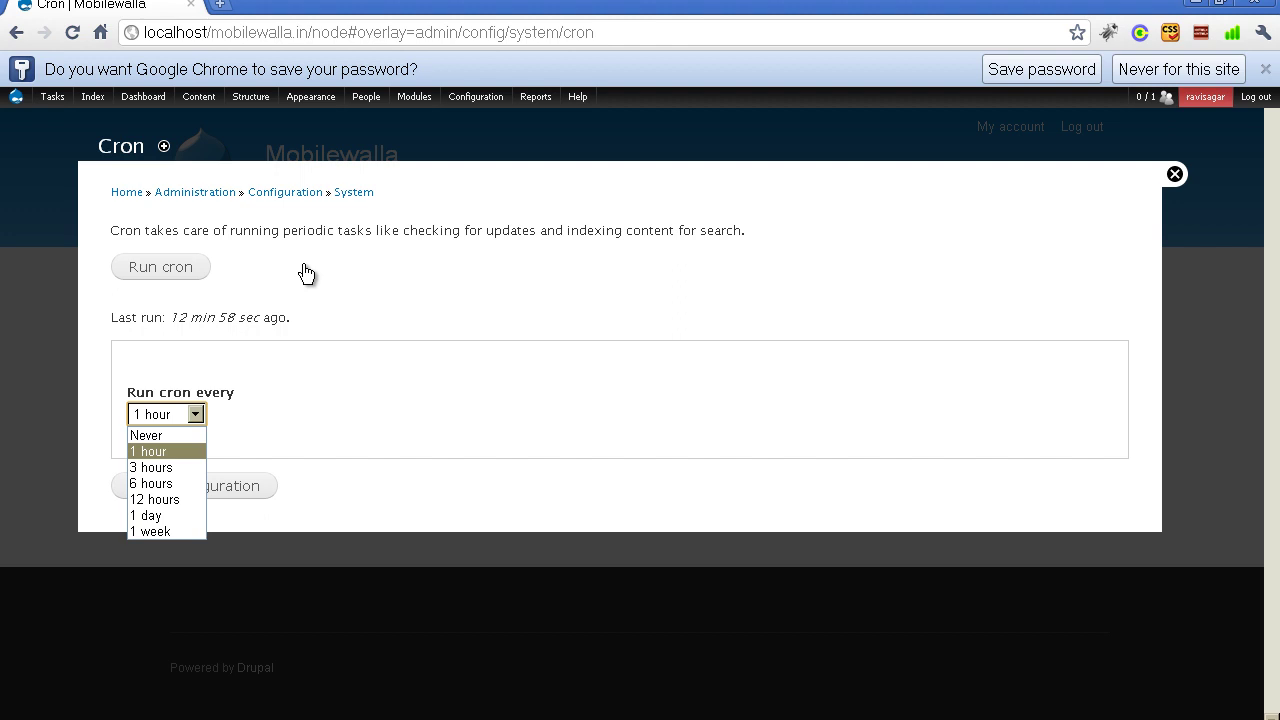
key("Down")
key("Down")
key("Down")
key("Down")
key("Down")
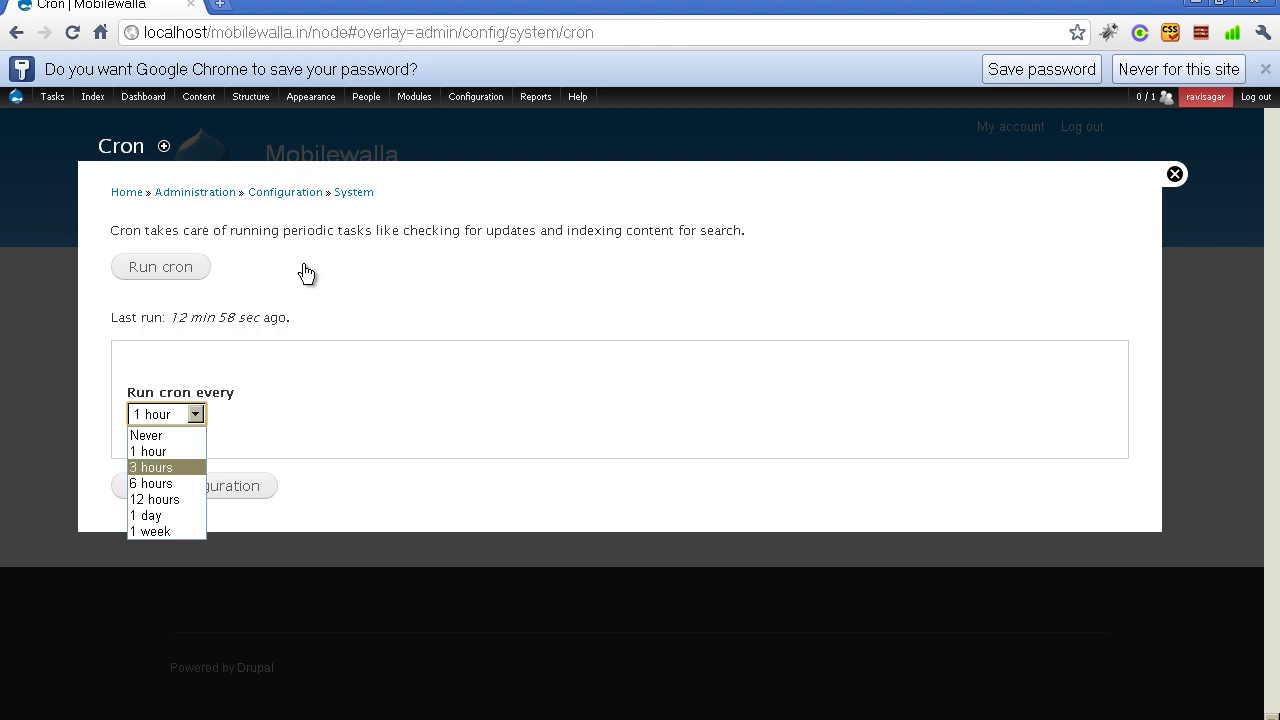
key("Up")
key("Up")
key("Up")
key("Up")
key("Up")
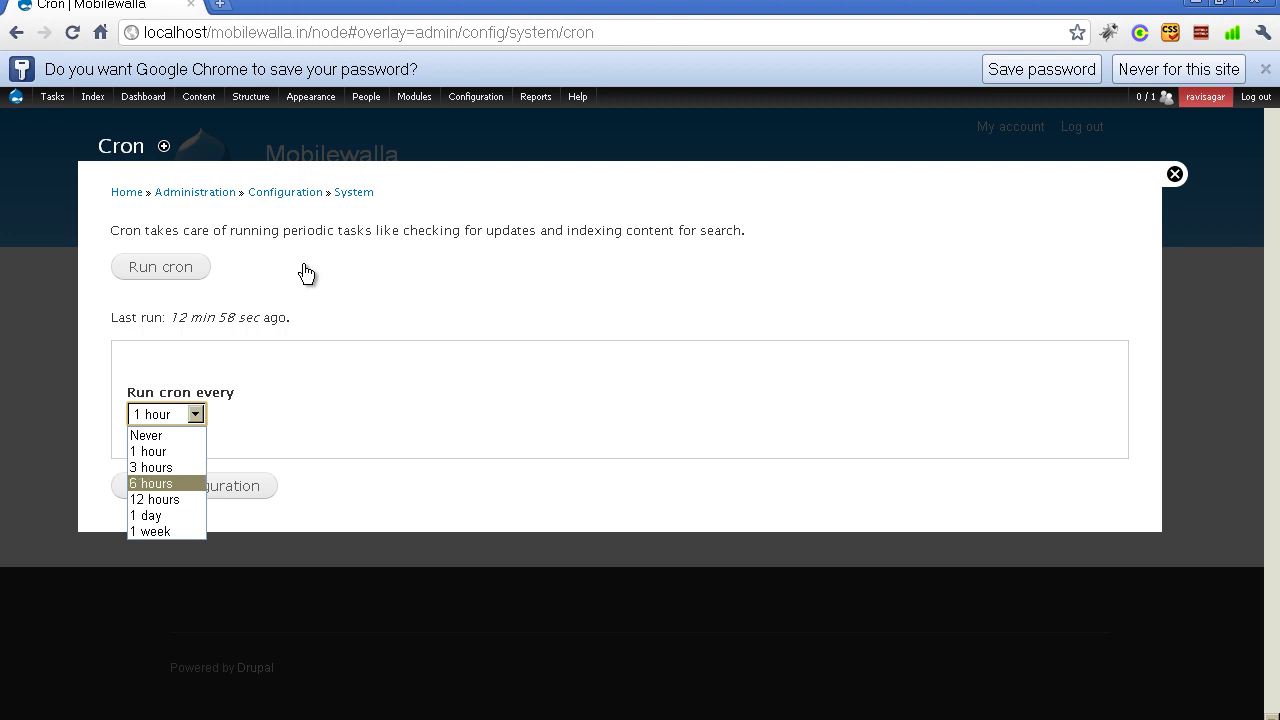
key("Down")
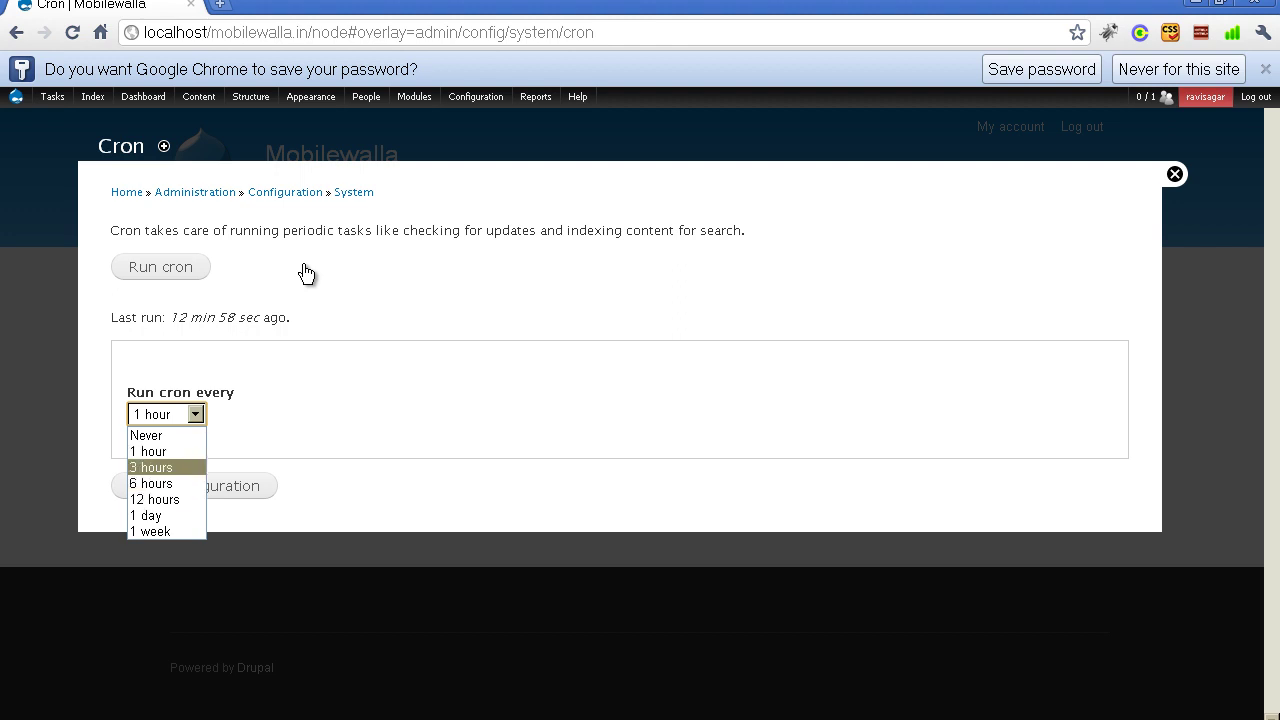
key("Return")
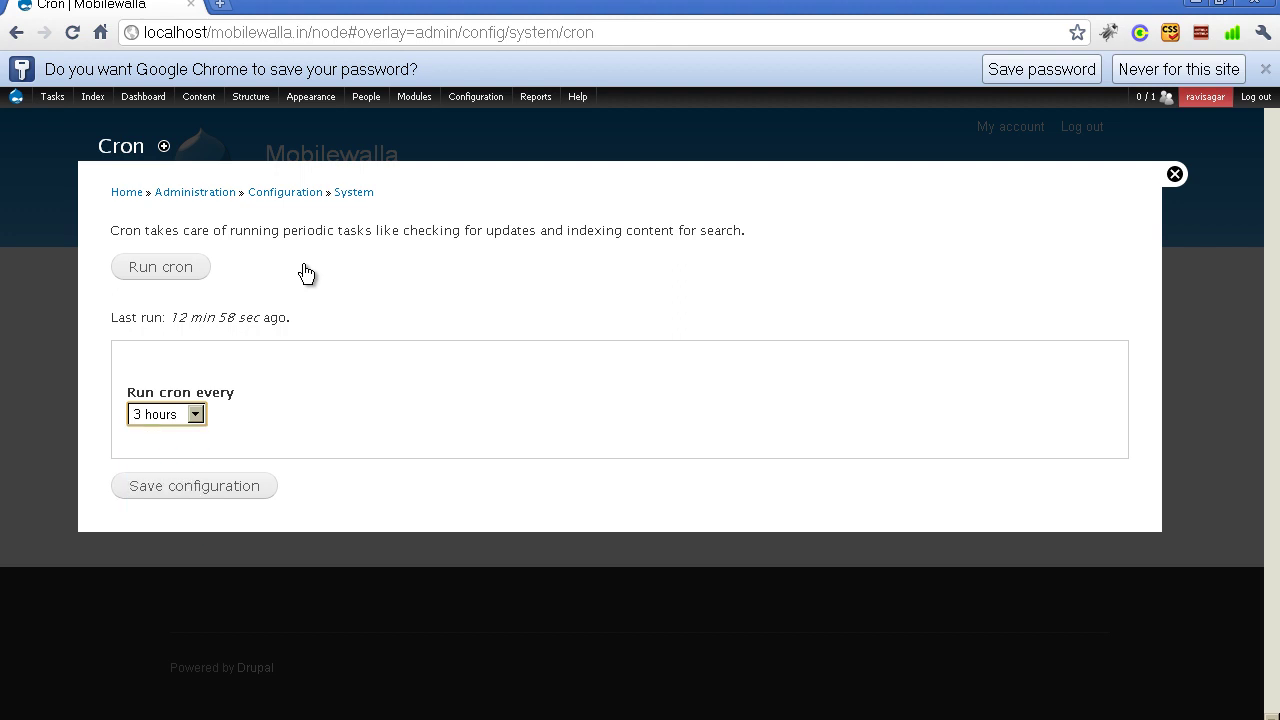
key("Return")
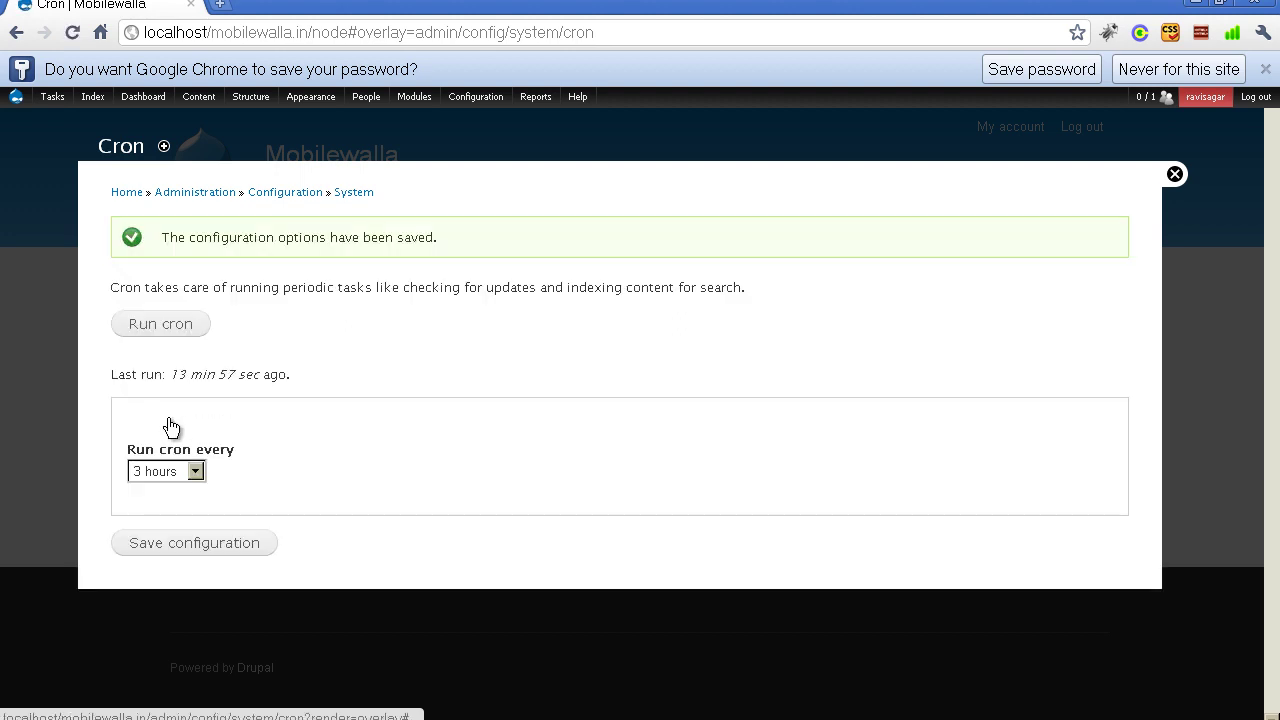
Step: Open the clean URLs settings, disable clean URLs and save the configuration, closing the overlay
key("Tab")
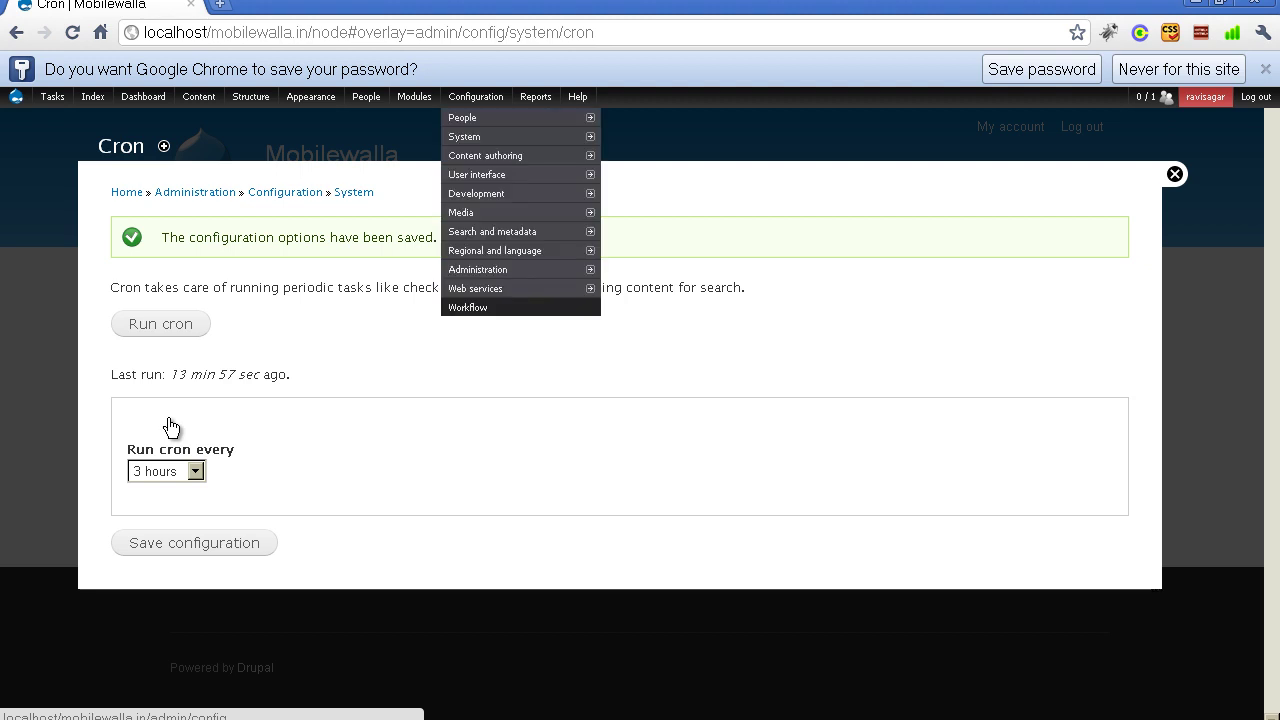
key("Tab")
key("Tab")
key("Tab")
key("Tab")
key("Tab")
key("Tab")
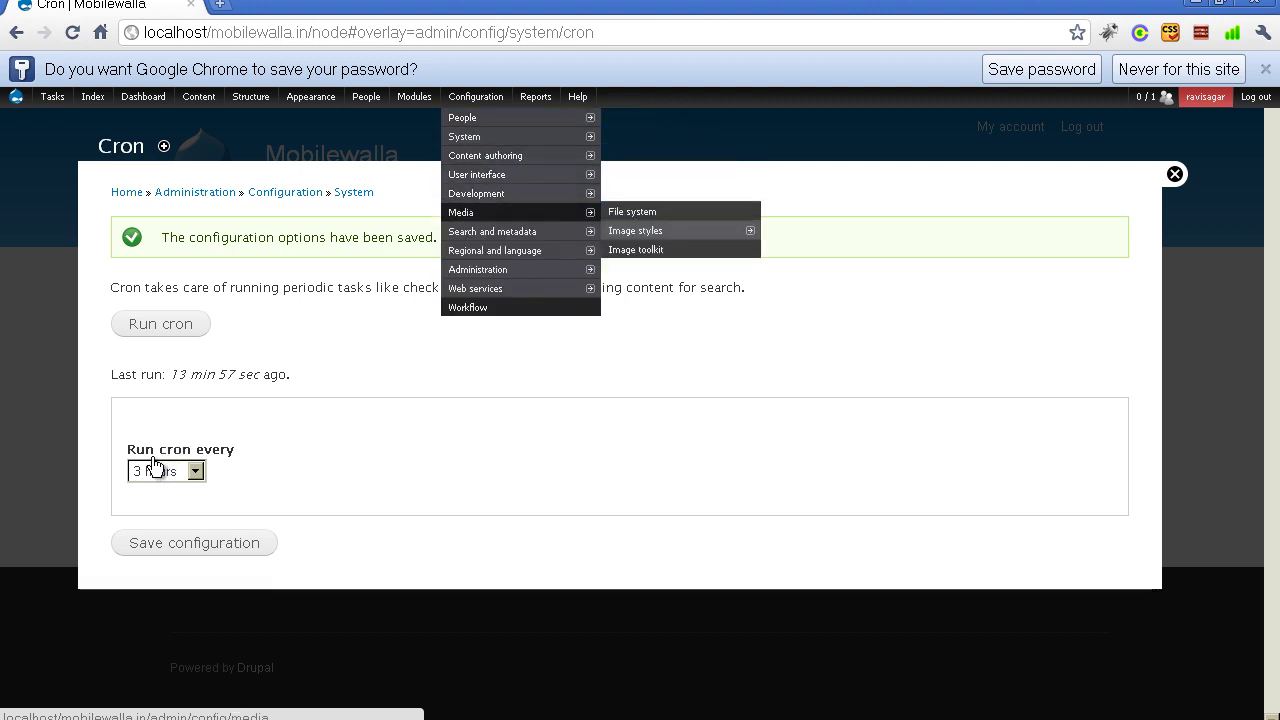
key("Tab")
key("Tab")
key("Tab")
key("Tab")
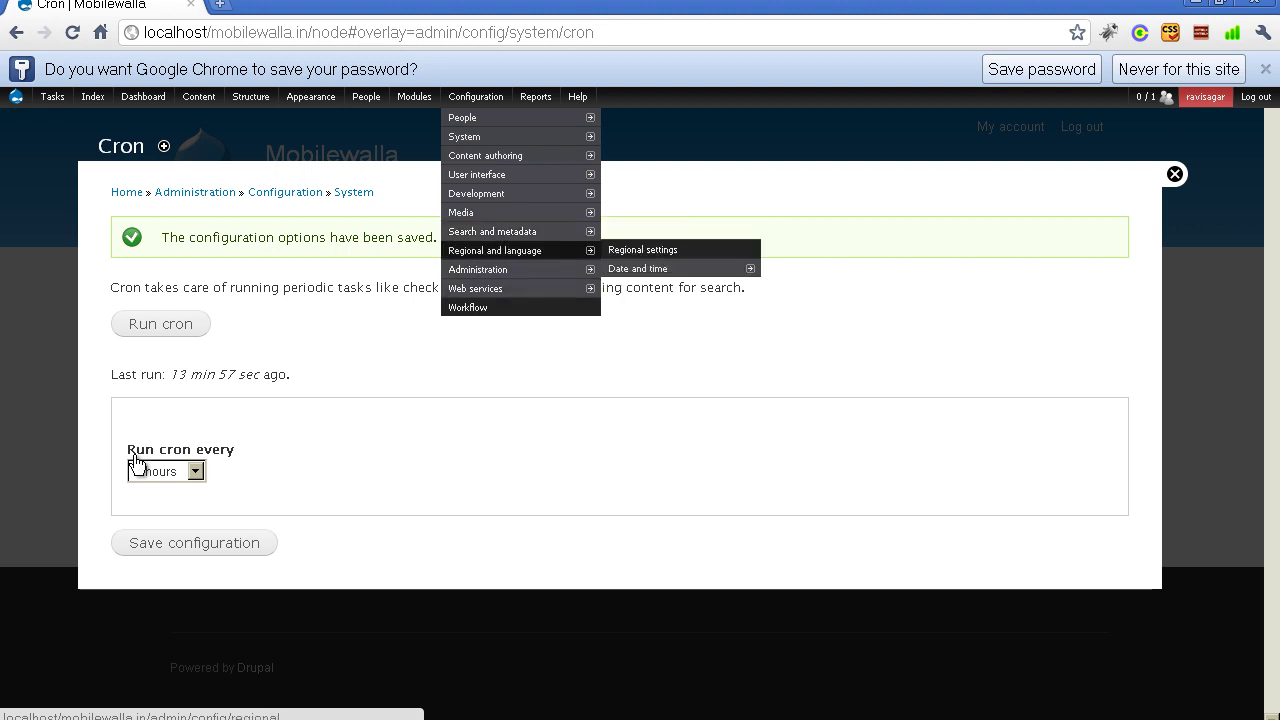
mouse_move(640, 249)
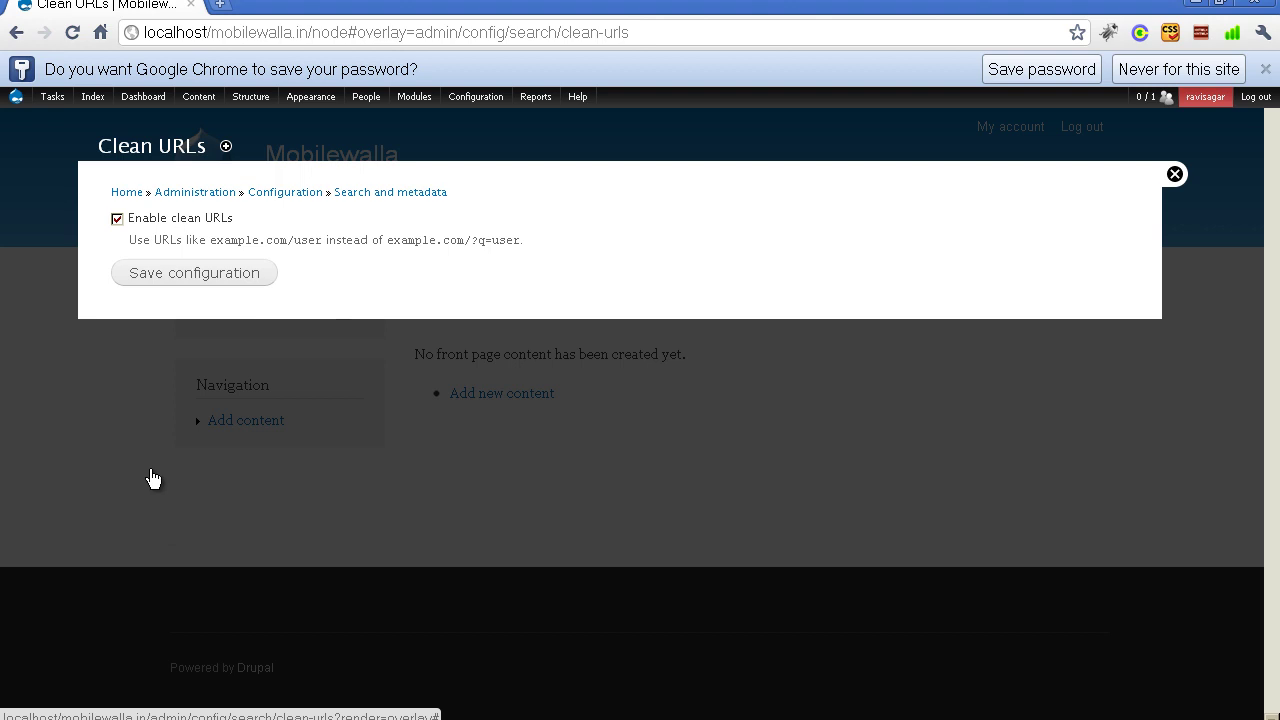
key("space")
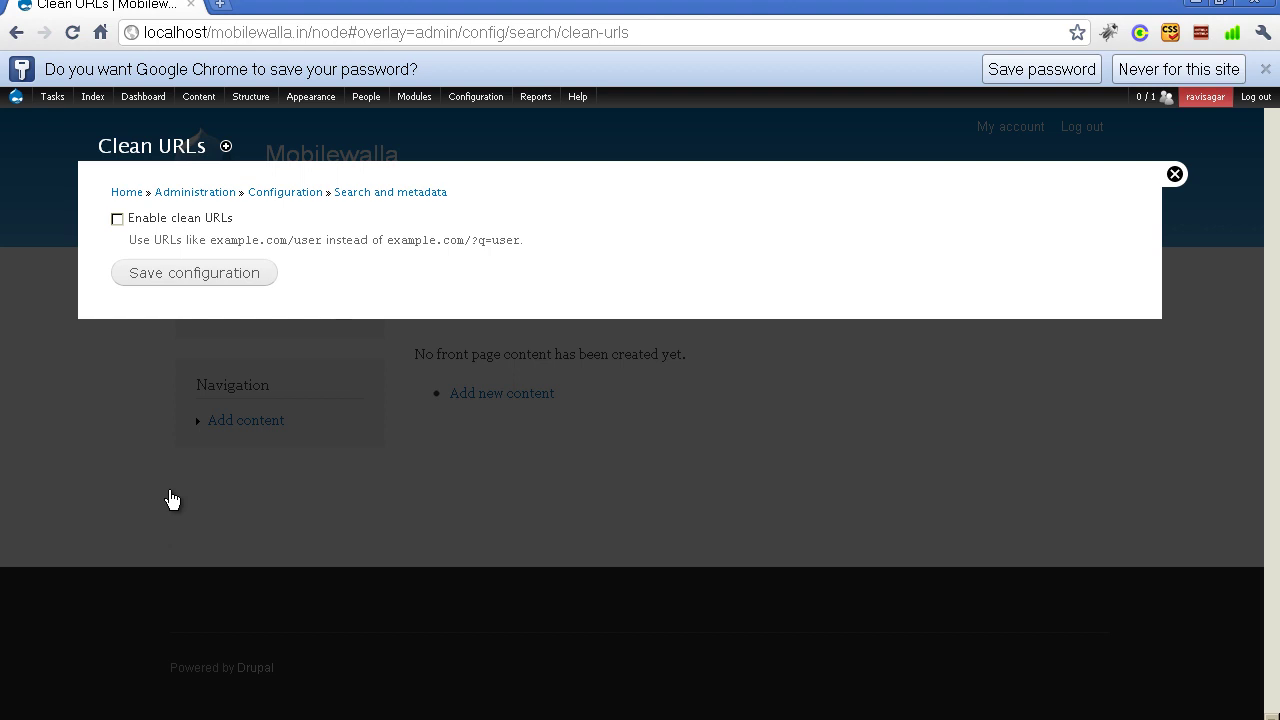
key("Return")
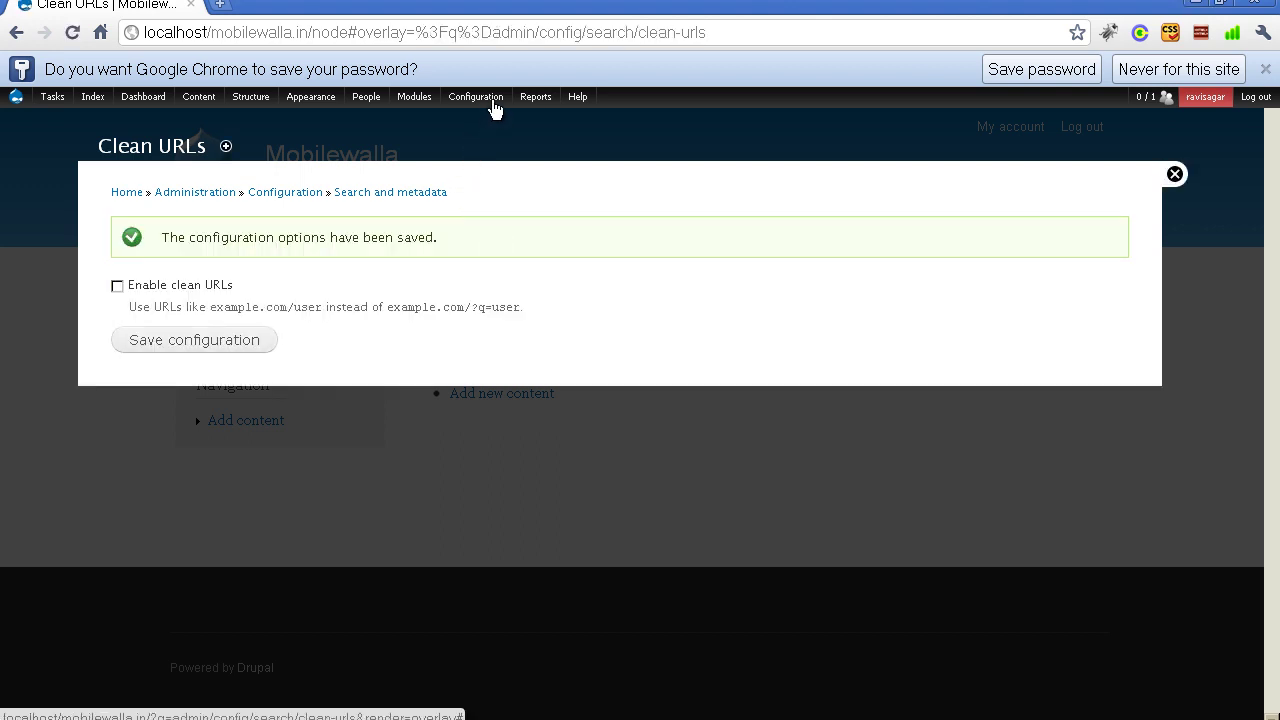
left_click(476, 97)
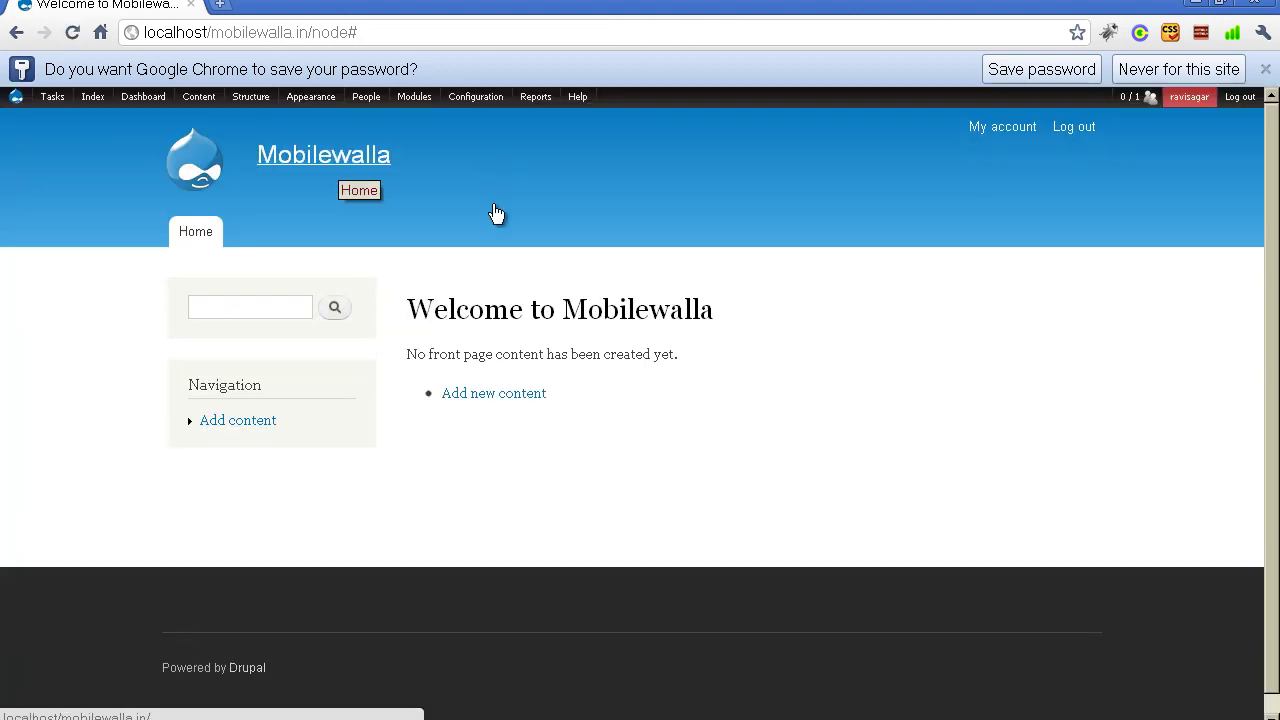
Step: Reopen the clean URLs settings, enable clean URLs, and save the configuration
mouse_move(476, 97)
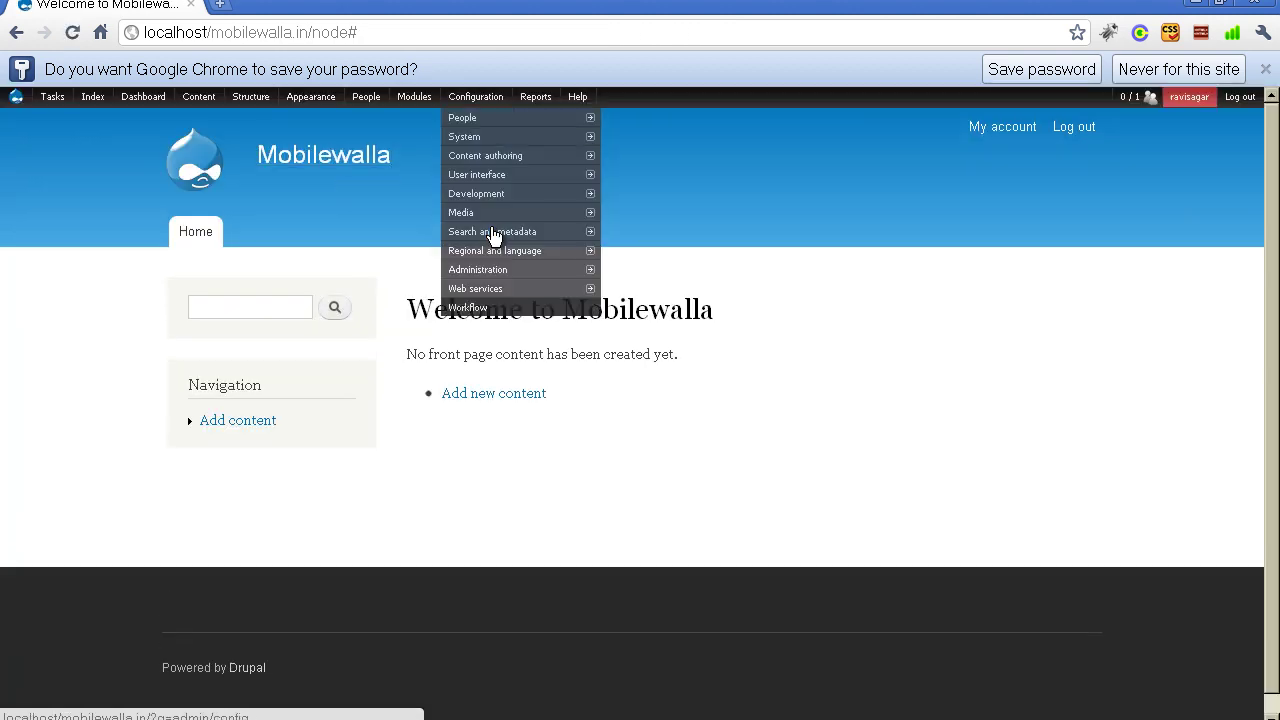
mouse_move(493, 236)
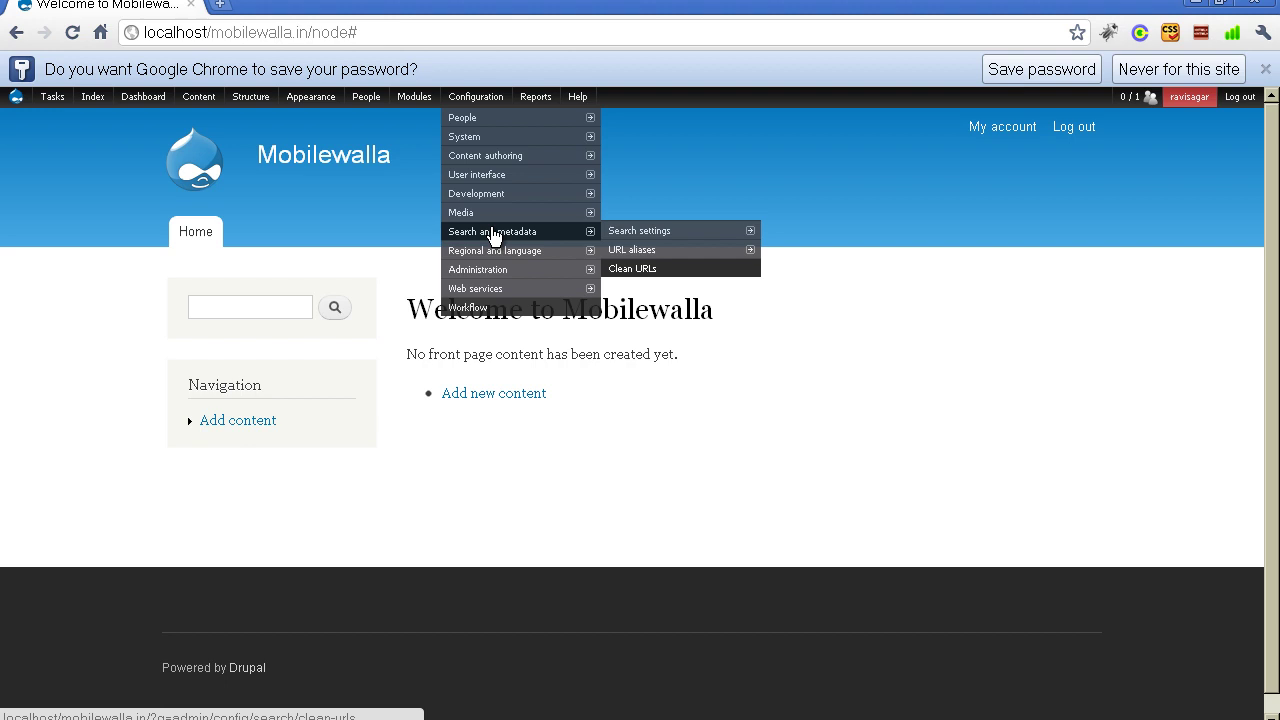
left_click(625, 268)
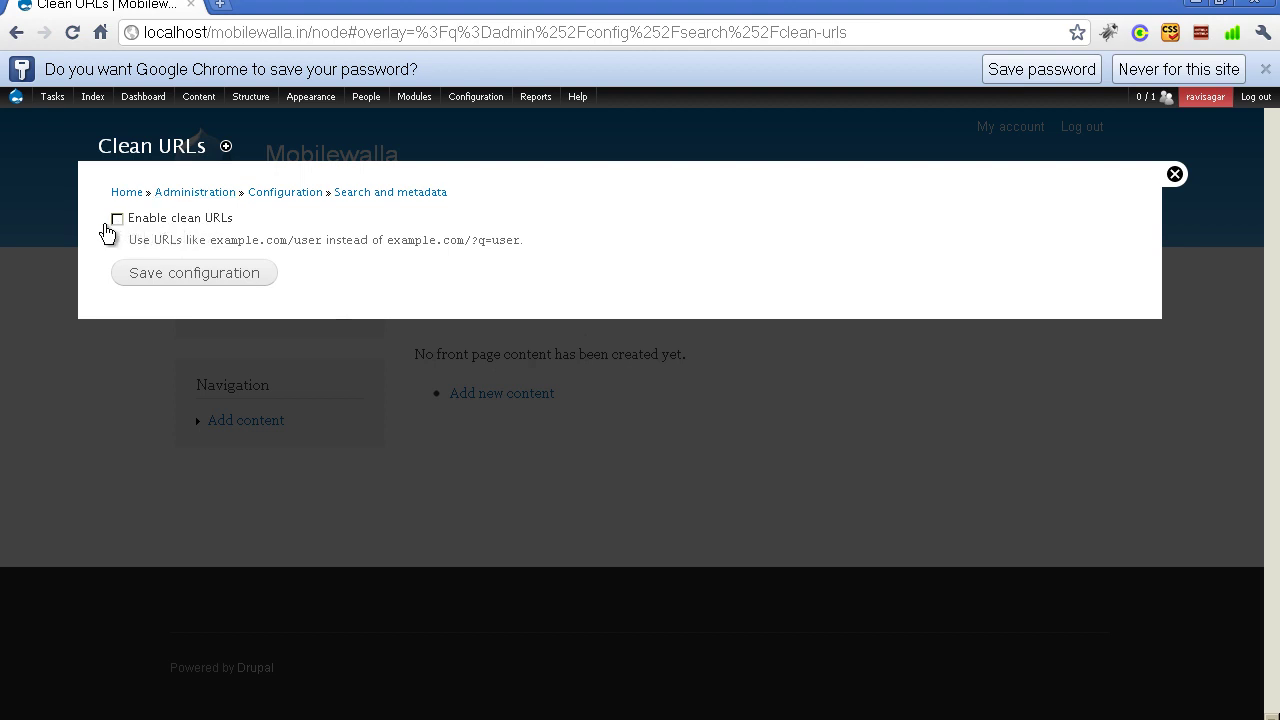
left_click(116, 224)
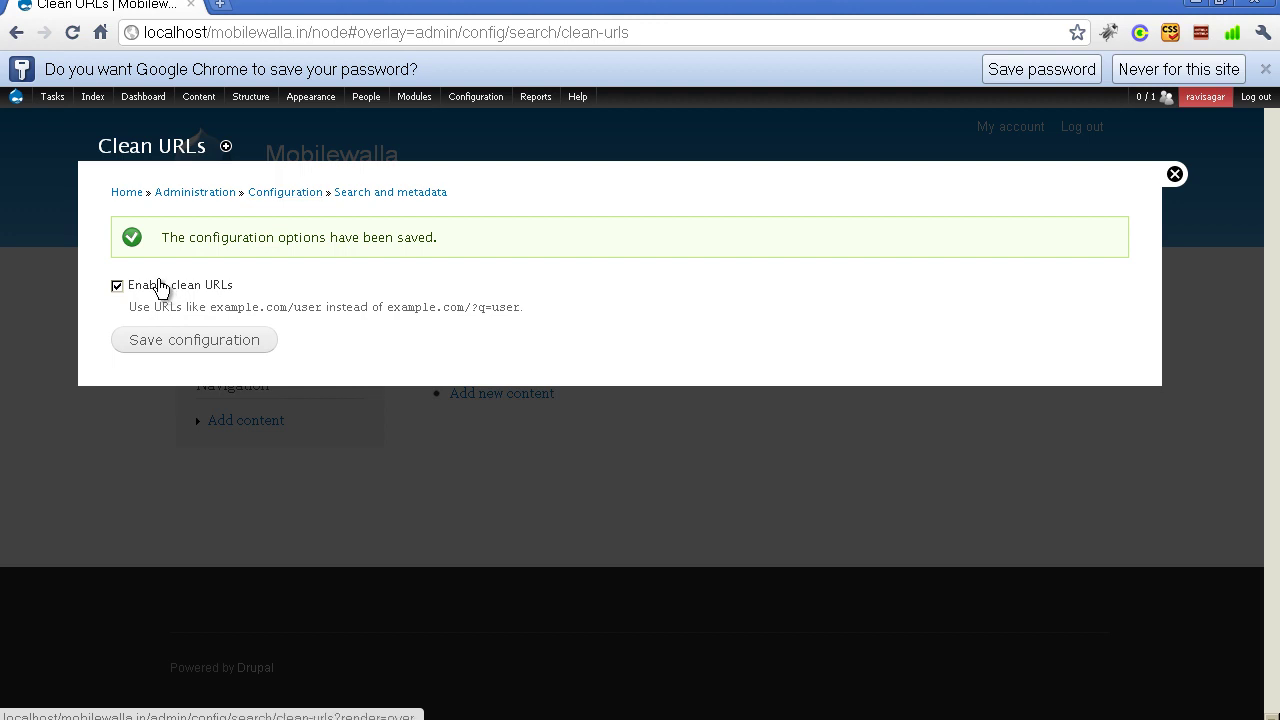
Step: Open the media file system settings and copy the public file system path
mouse_move(414, 96)
key("ctrl+l")
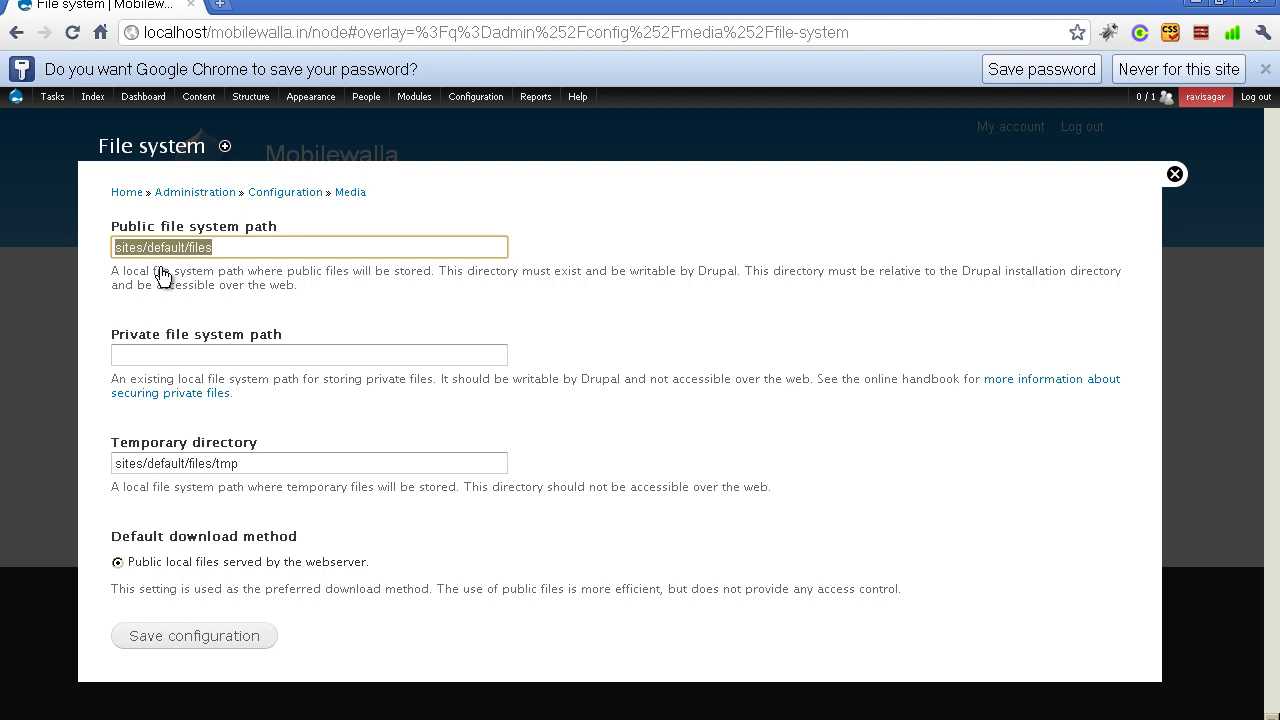
key("Tab")
key("Tab")
key("ctrl+c")
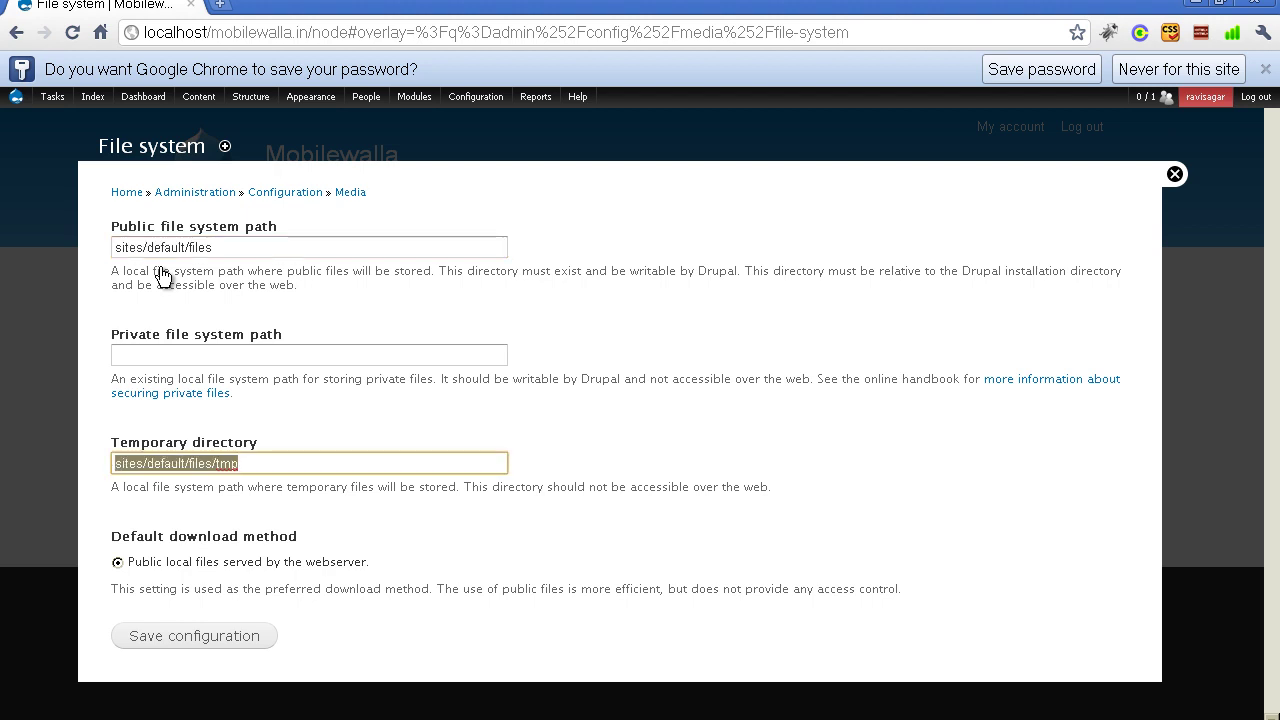
Step: Try c:\wamp\tmp as the temporary directory and clear the entry again
type("c:")
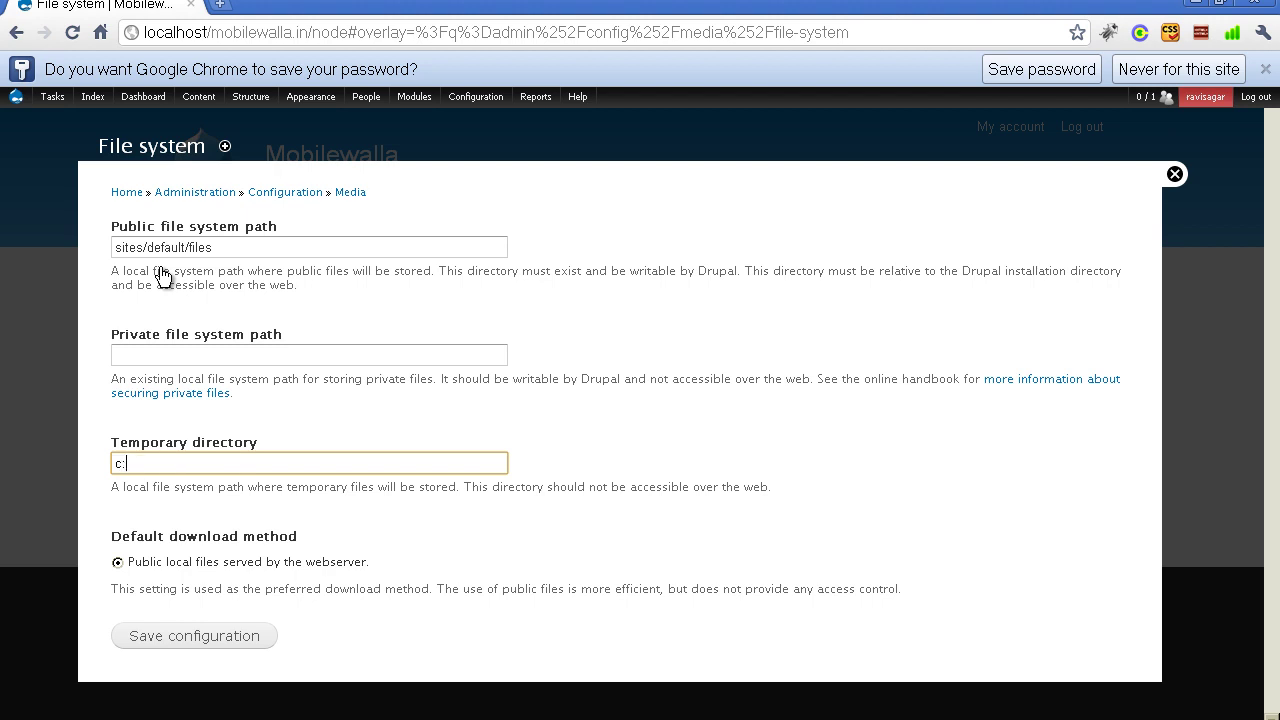
type("\\wamp\\tmp")
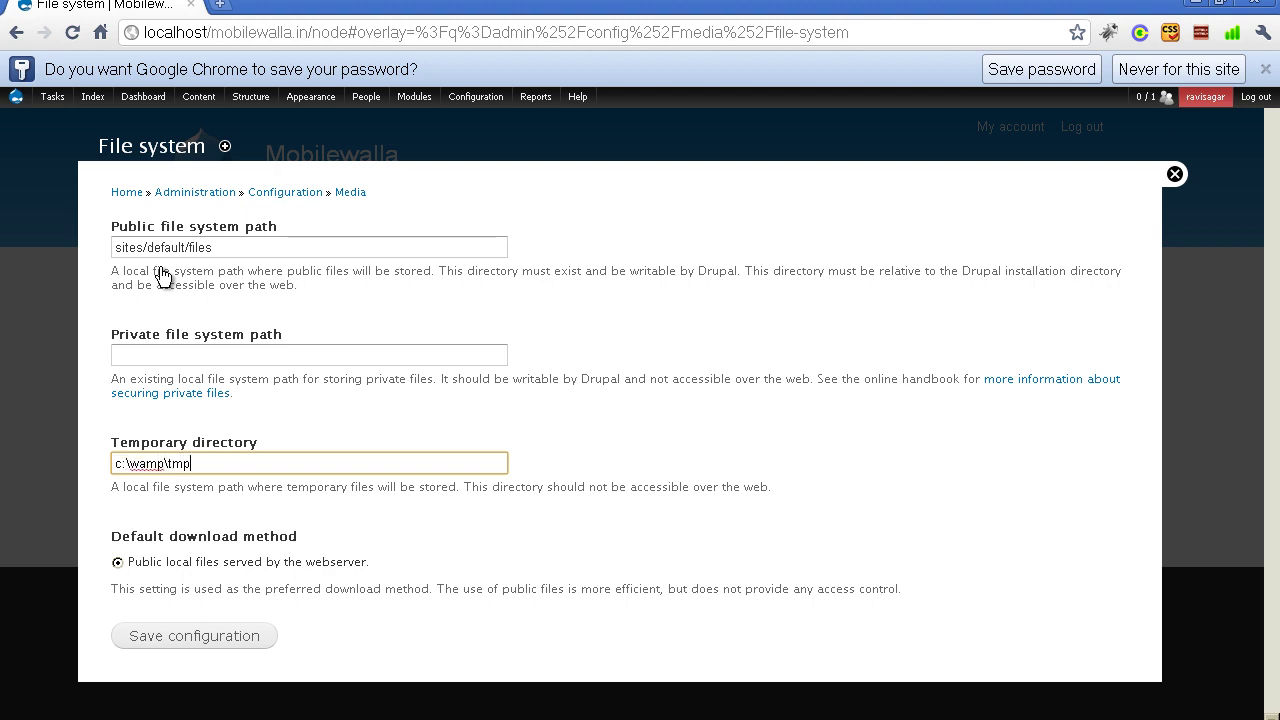
key("ctrl+a")
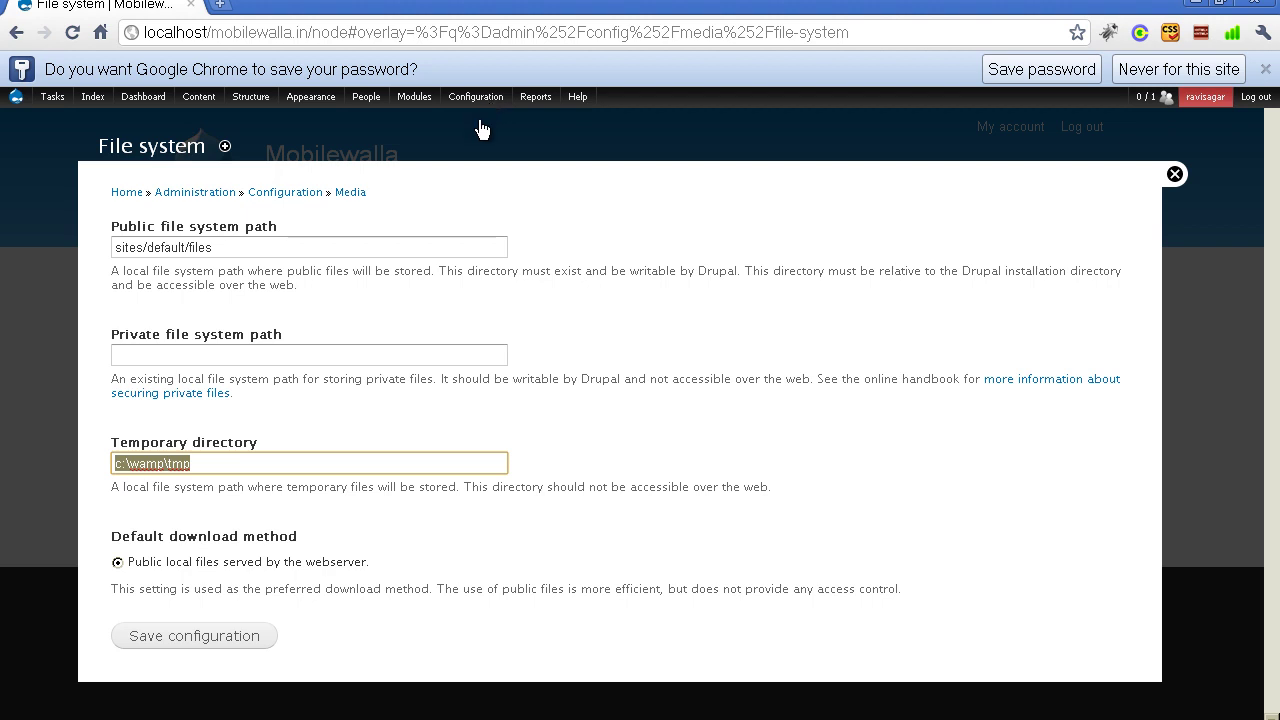
key("BackSpace")
Step: Set the temporary directory to sites/default/files/tmp, save the file system configuration, and close the overlay
key("ctrl+v")
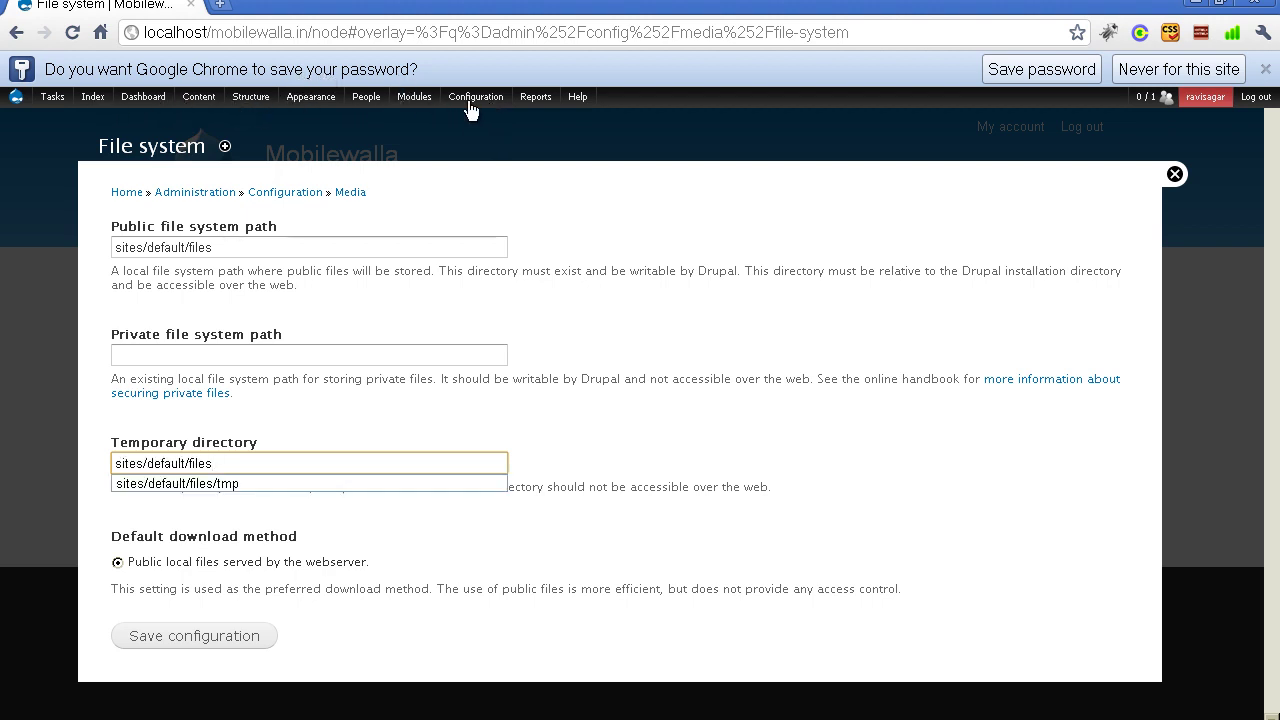
type("/tmp")
left_click(468, 262)
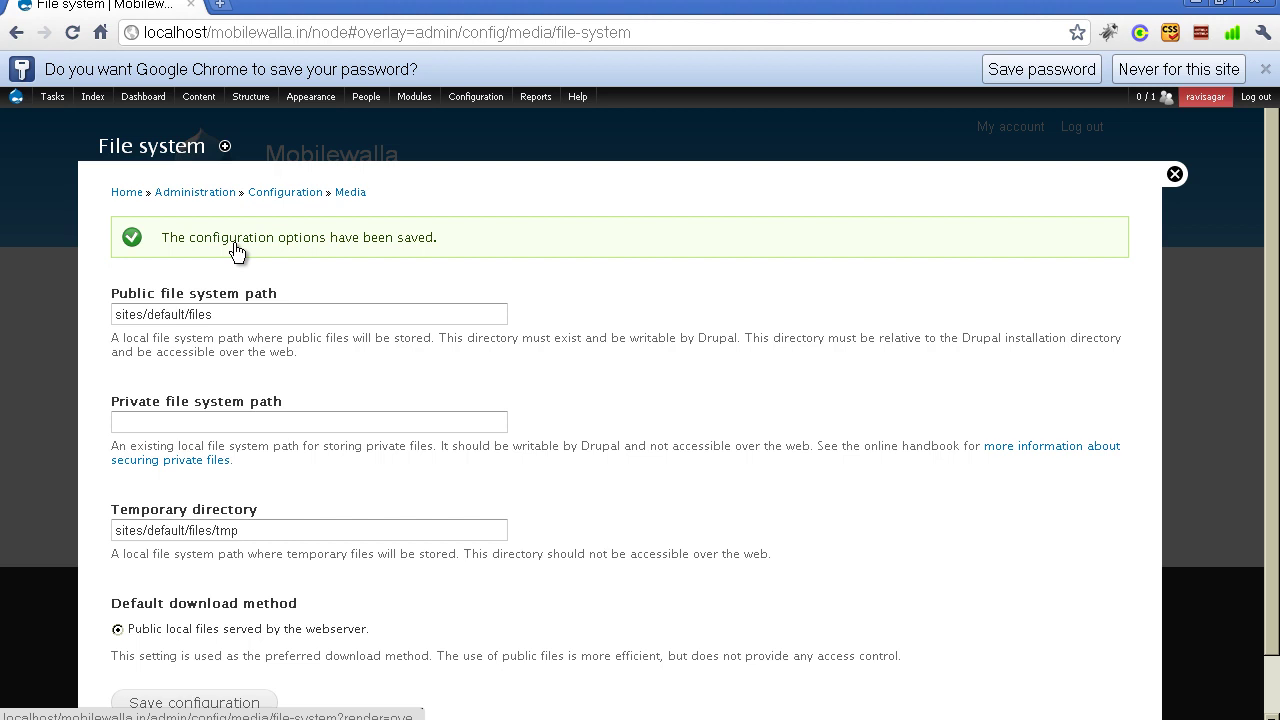
left_click(100, 252)
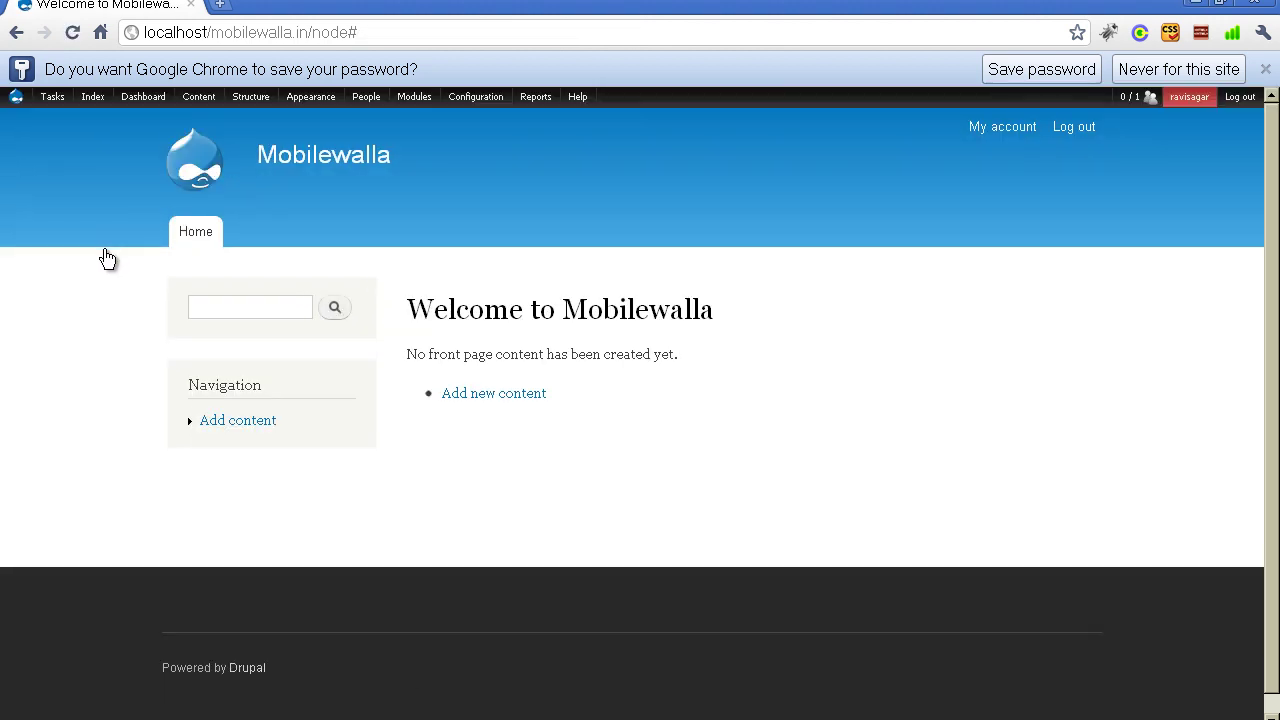
Step: Create and save a basic page titled "Welcome to MobileWalla.in" with body "We sell mobiles at best prices", and highlight its URL
key("Return")
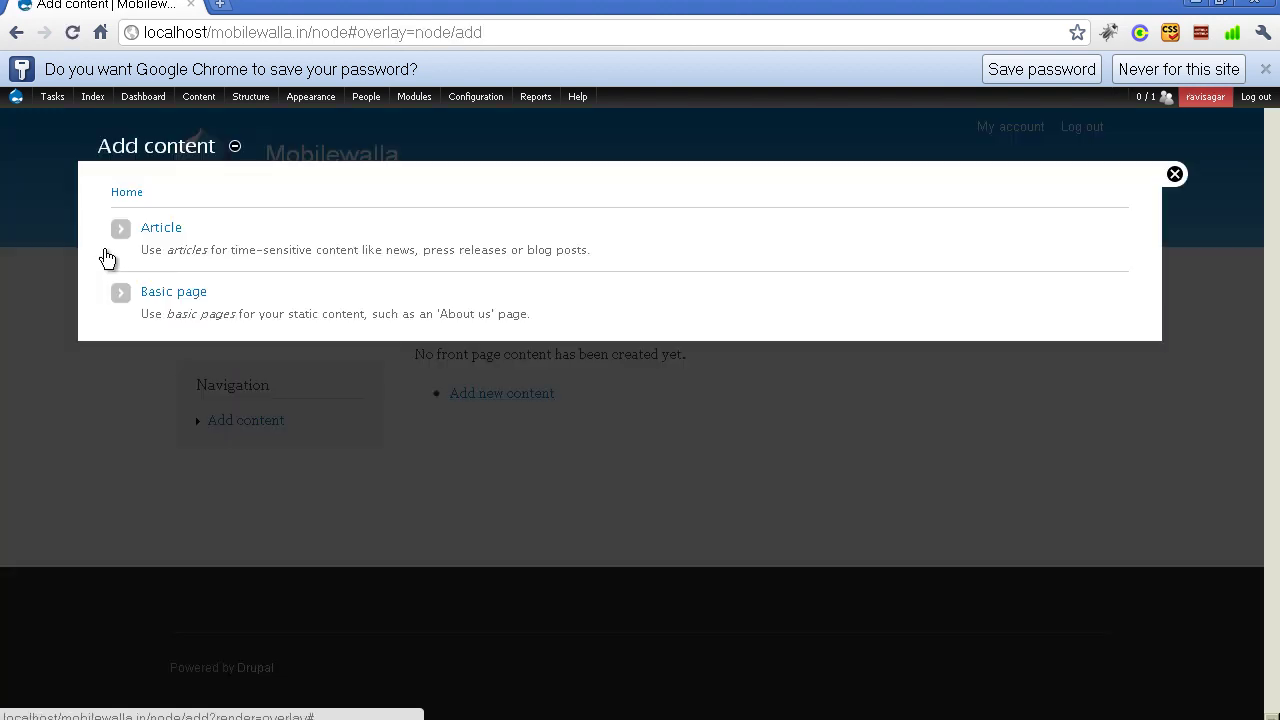
key("Tab")
key("Return")
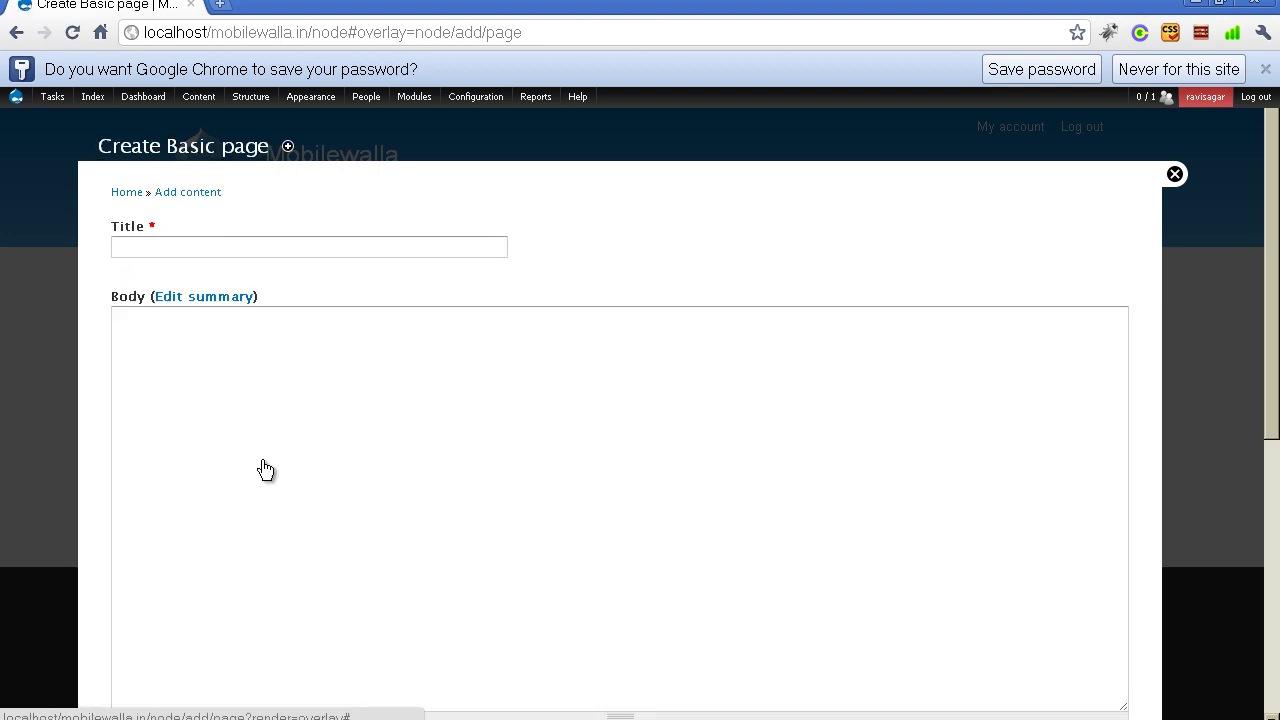
key("Tab")
type("W")
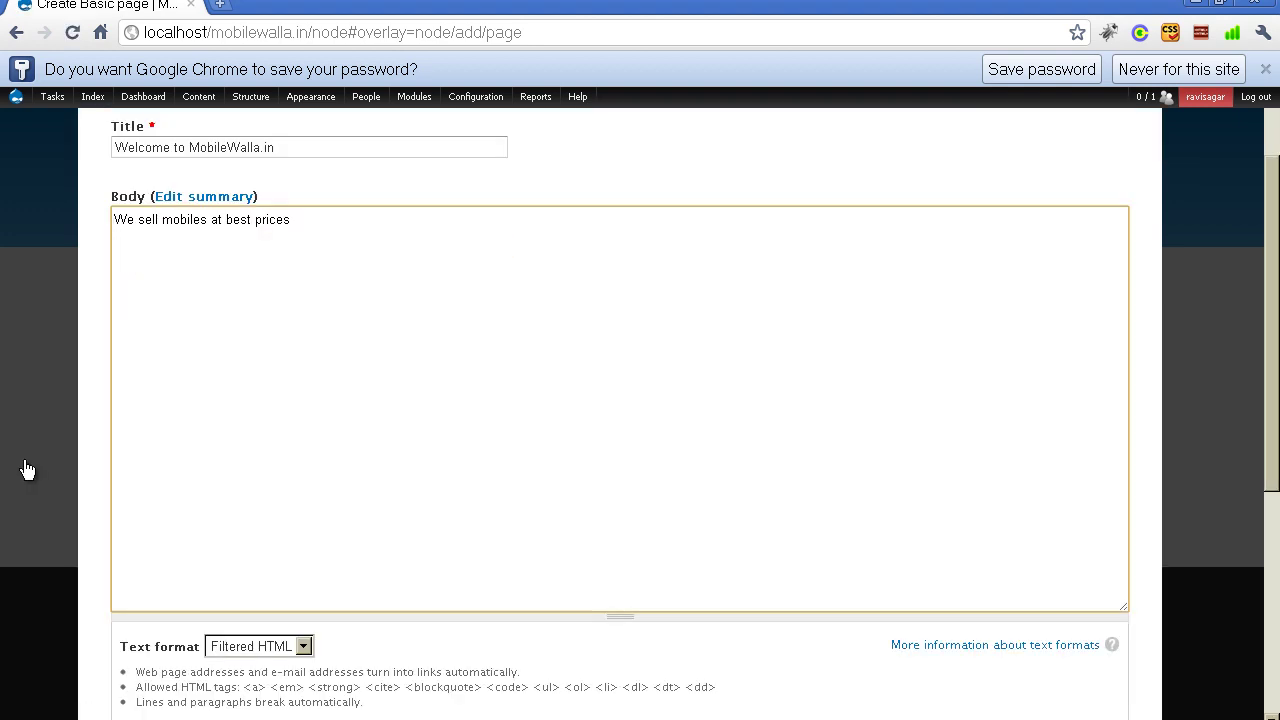
scroll(27, 470, "down", 3)
scroll(27, 470, "down", 2)
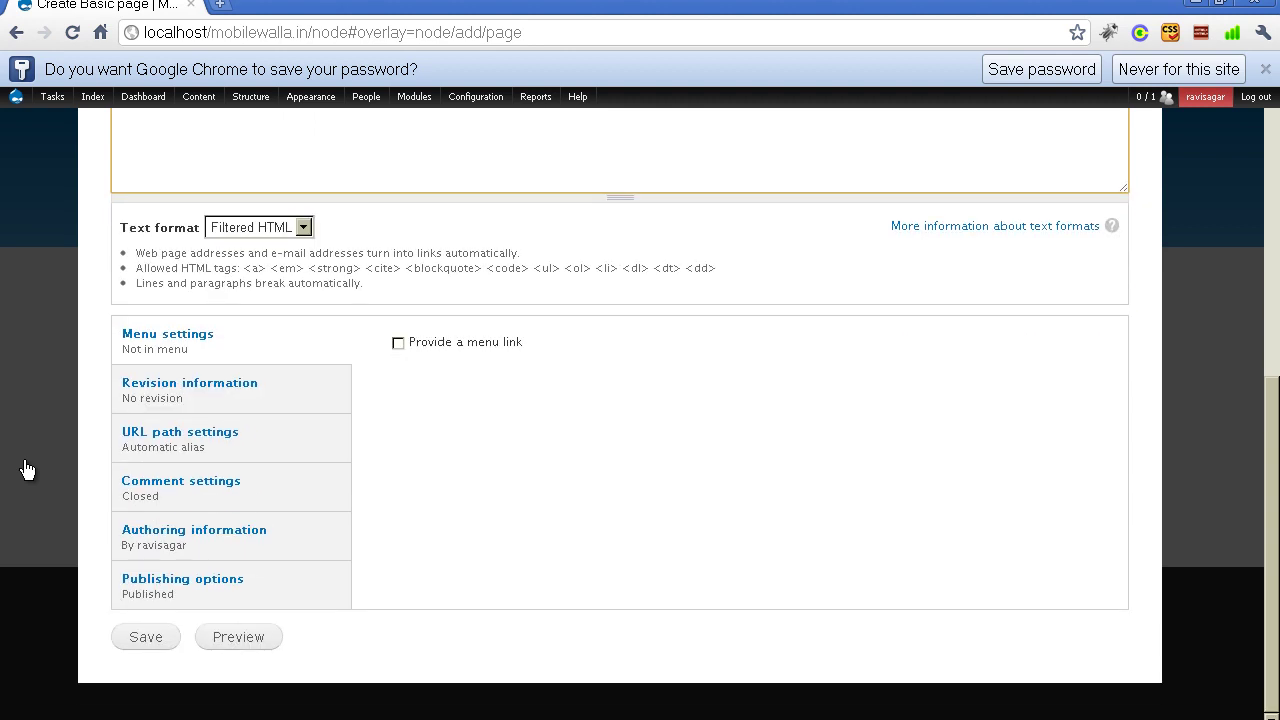
key("Return")
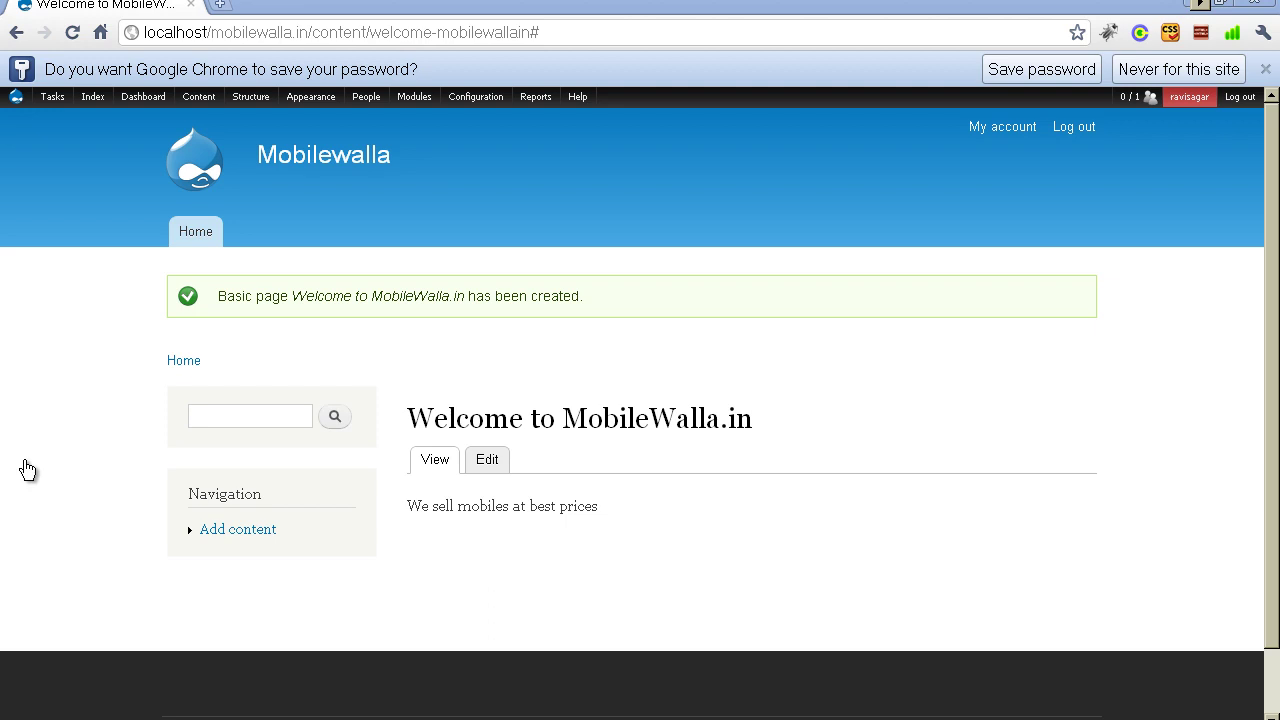
key("ctrl+l")
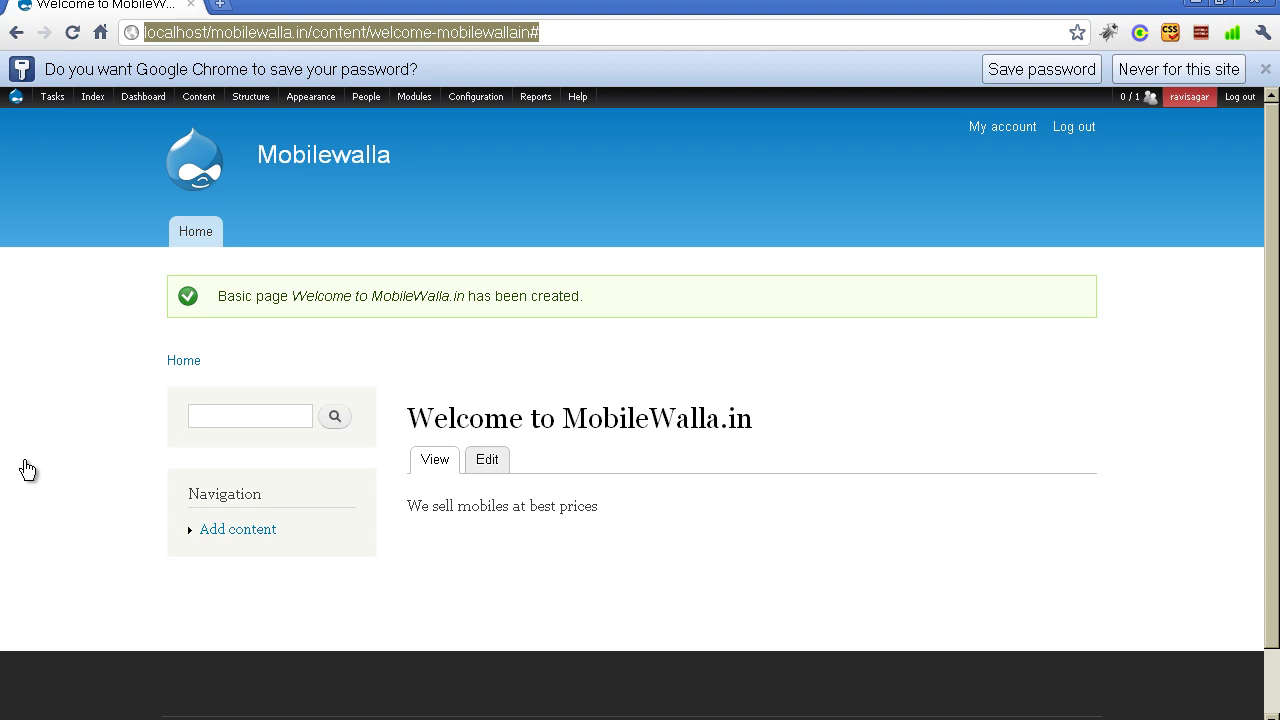
Step: Find Pathauto in the modules list, disable it, save the configuration, and close the modules overlay
key("Tab")
key("Tab")
key("Tab")
key("Tab")
key("Tab")
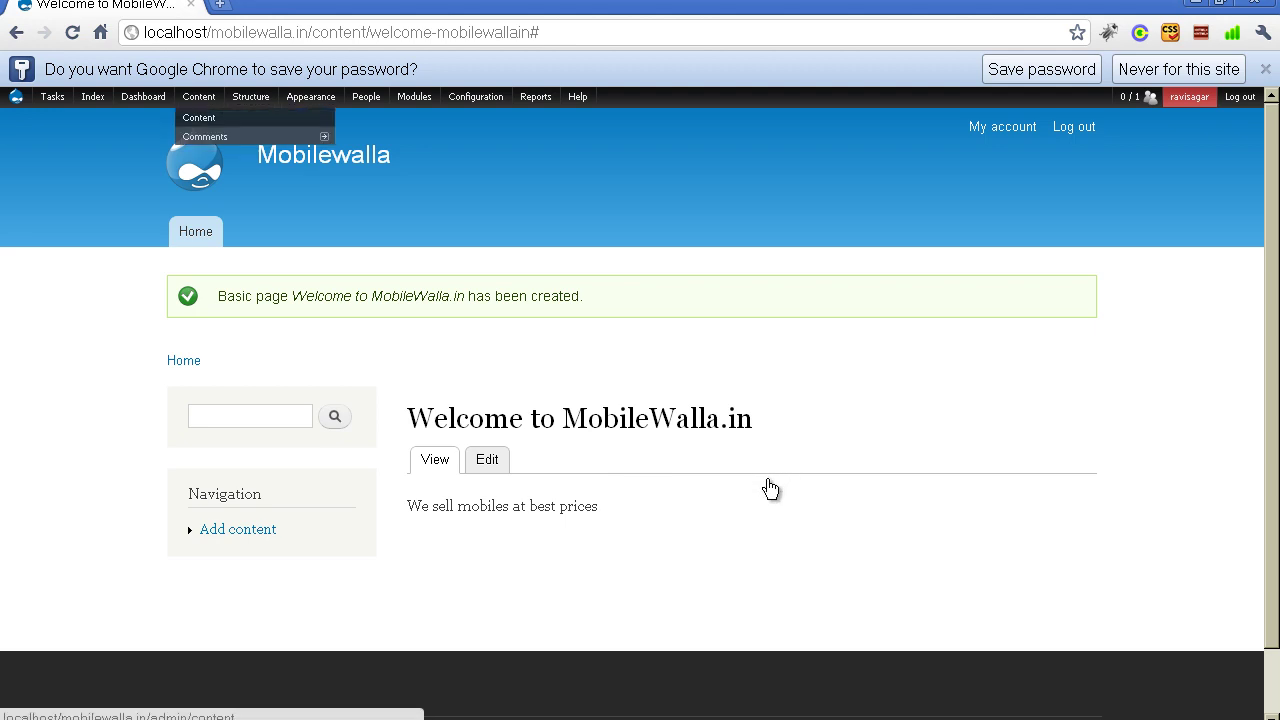
key("Tab")
key("Tab")
key("Tab")
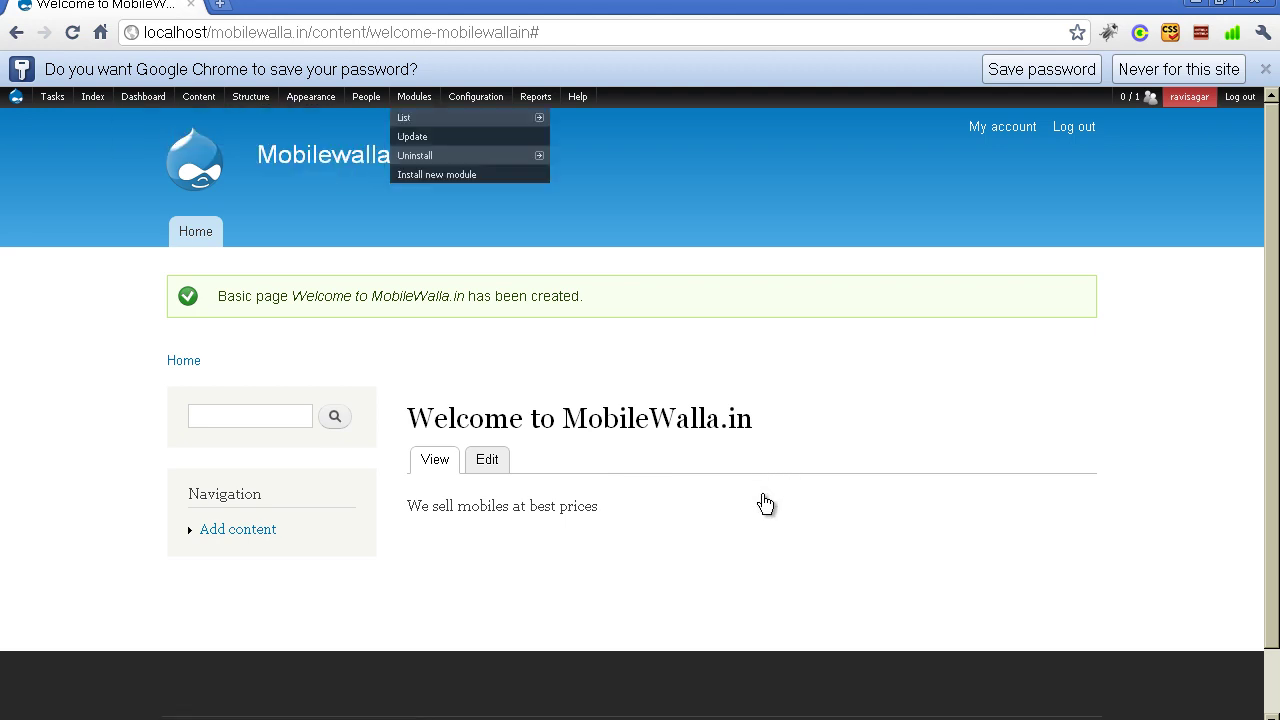
left_click(414, 96)
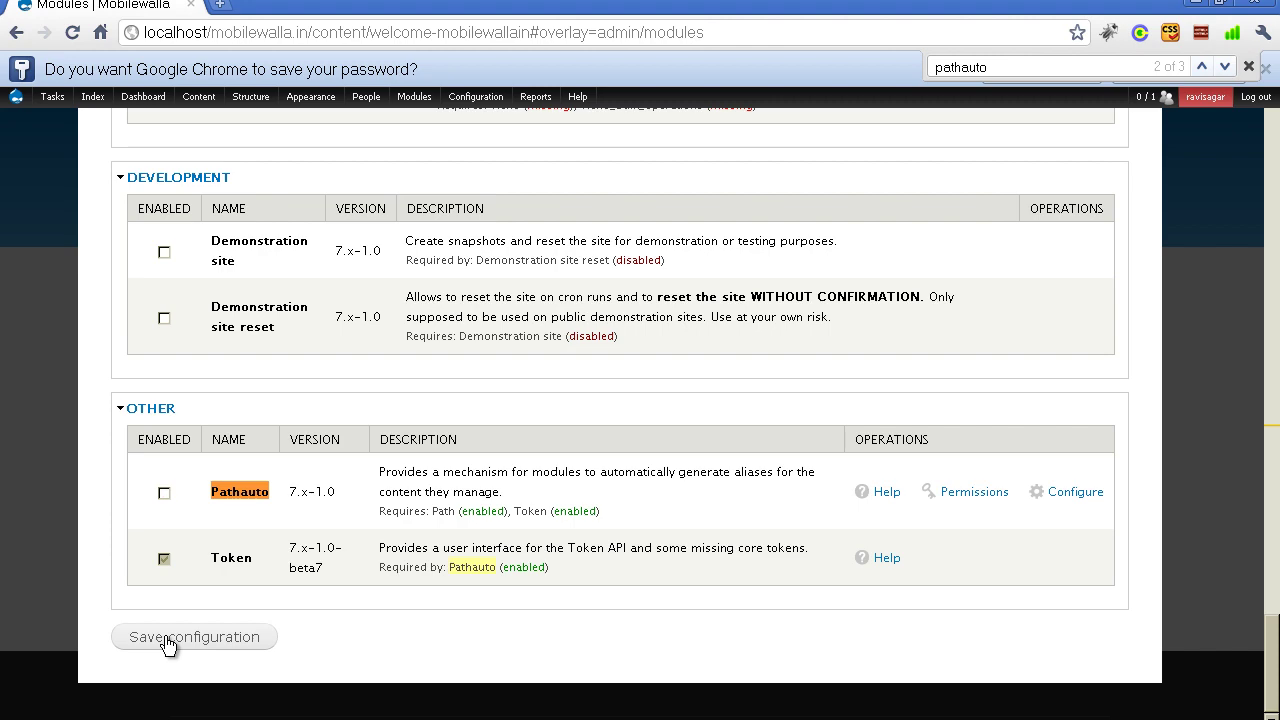
left_click(168, 645)
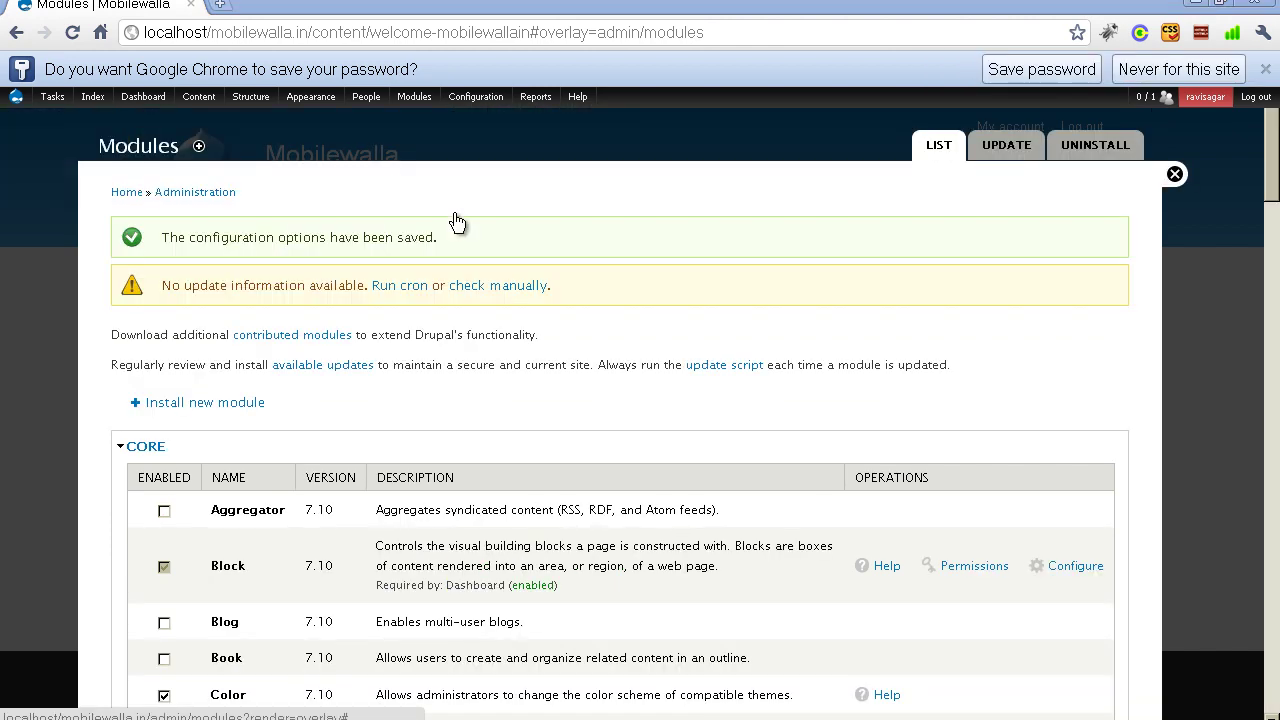
key("Escape")
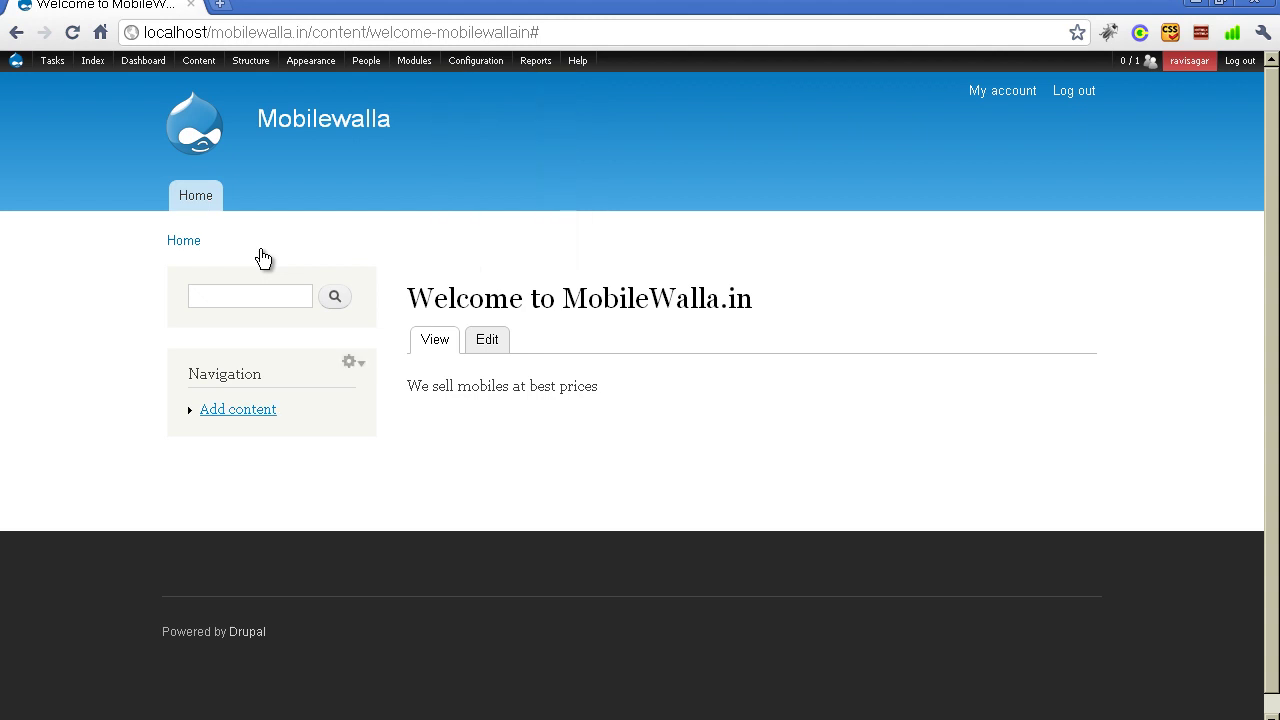
Step: Create and save a basic page titled "About Us" with body "We are Mobile Walla leading mobile seller", and highlight its URL
key("Return")
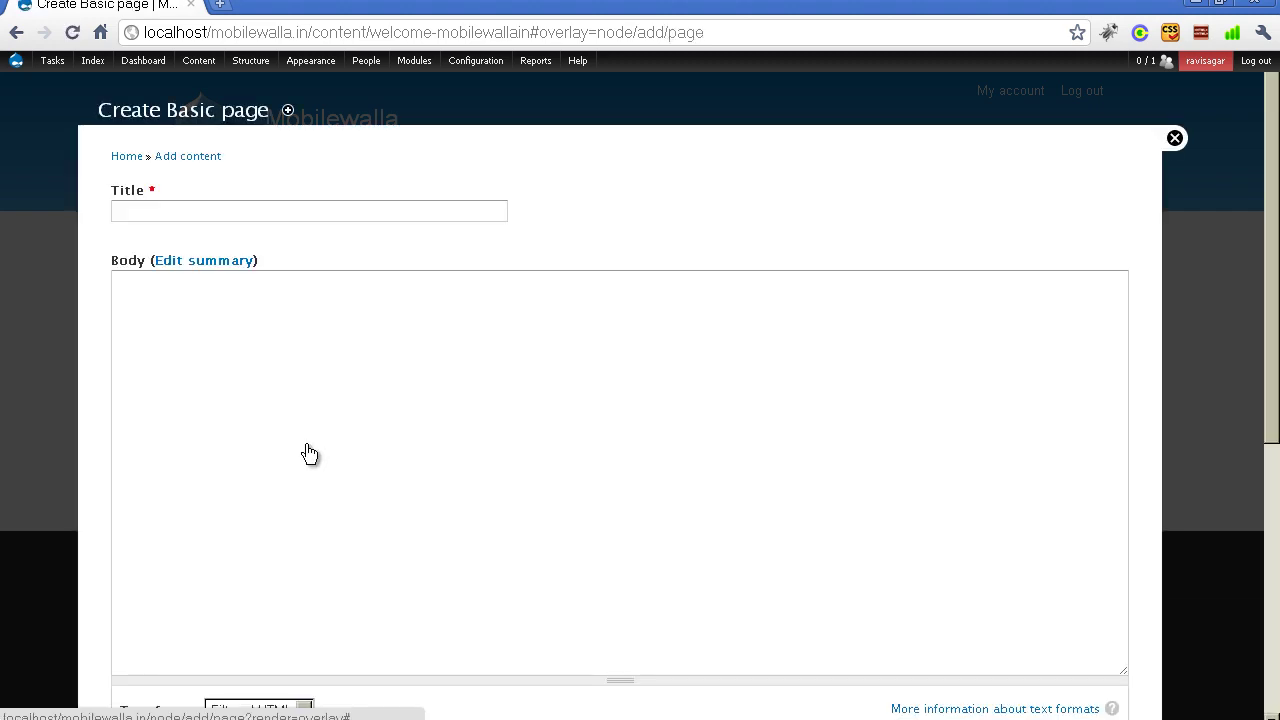
type("Ab")
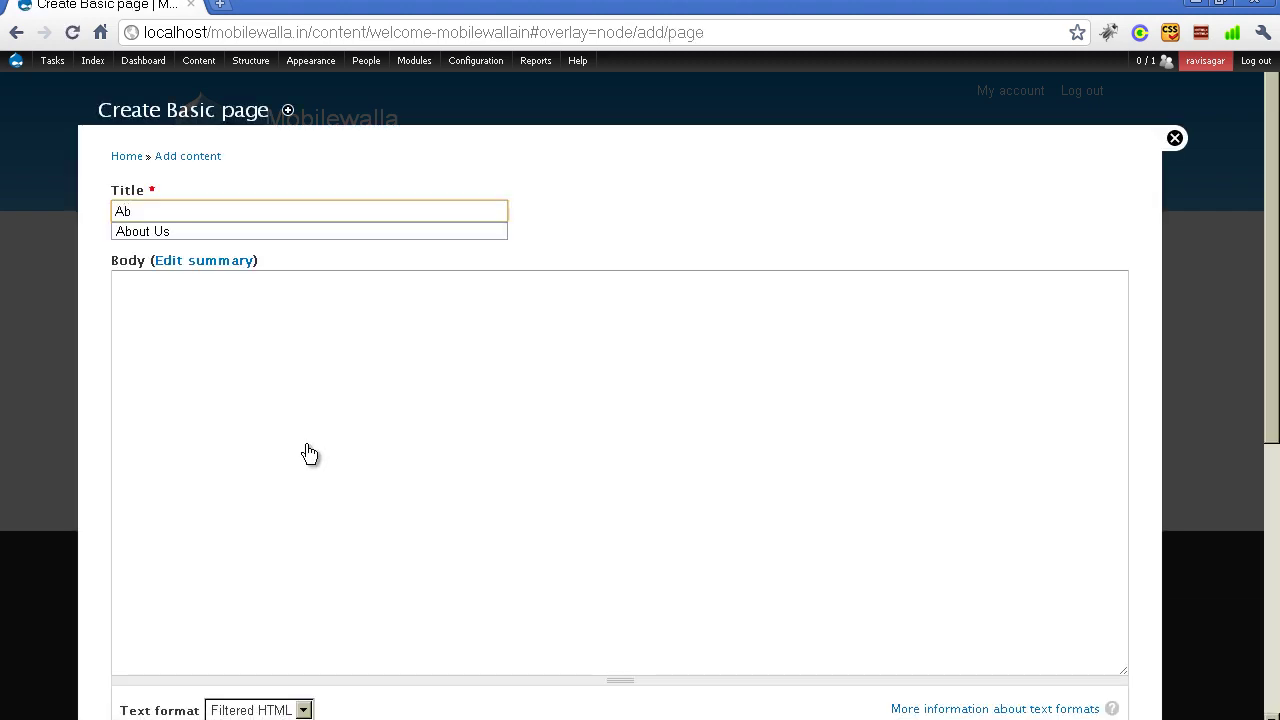
type("out Us")
left_click(309, 454)
type("We are Mobile Walla leading mobile seller")
scroll(383, 446, "down", 5)
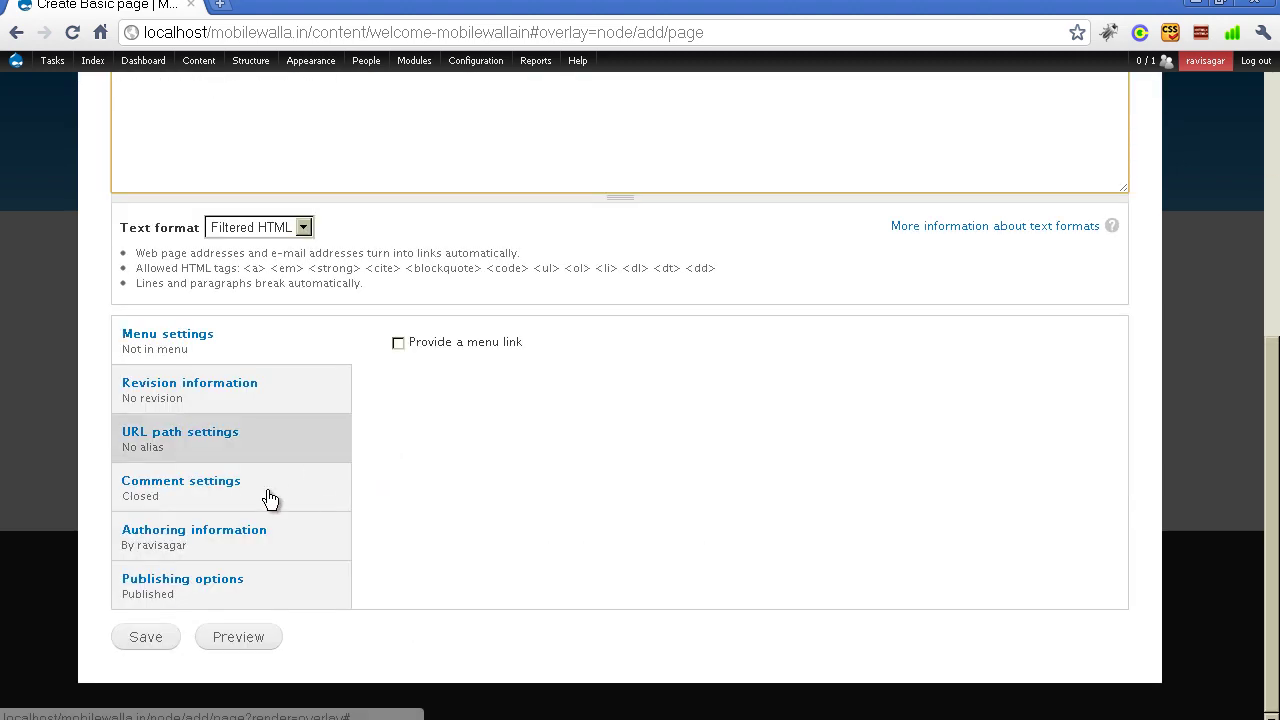
left_click(141, 651)
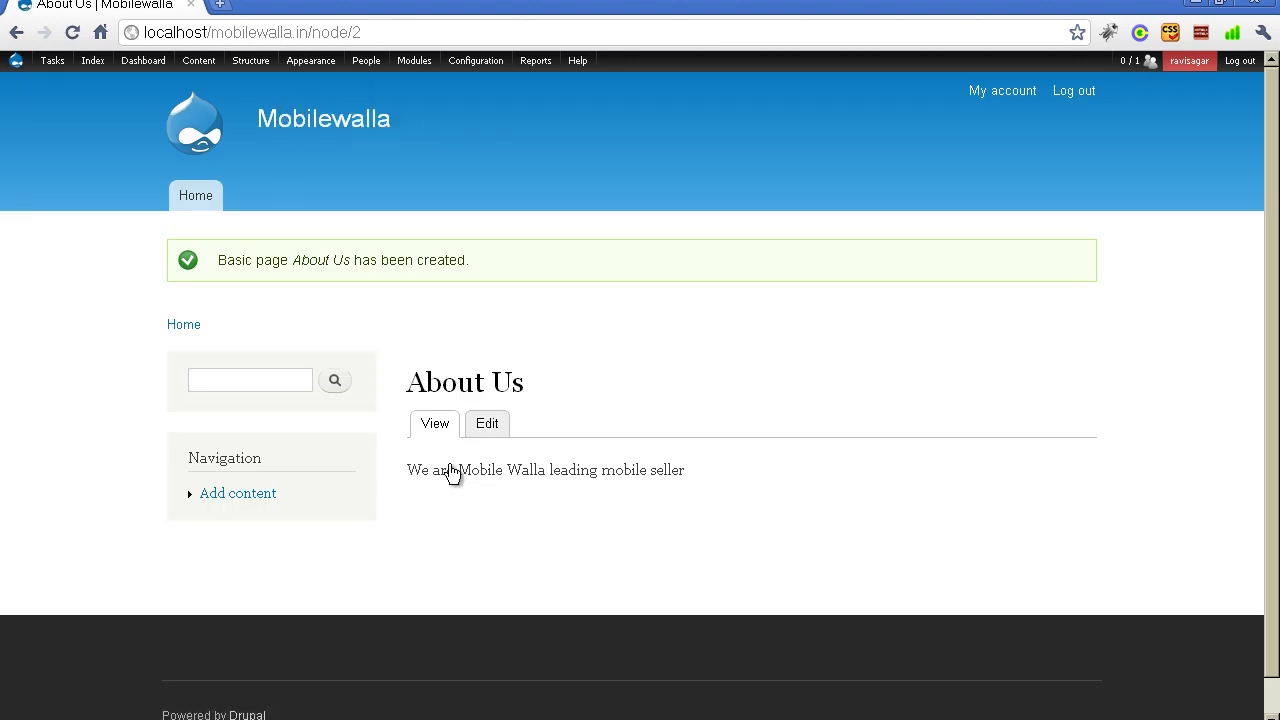
key("ctrl+a")
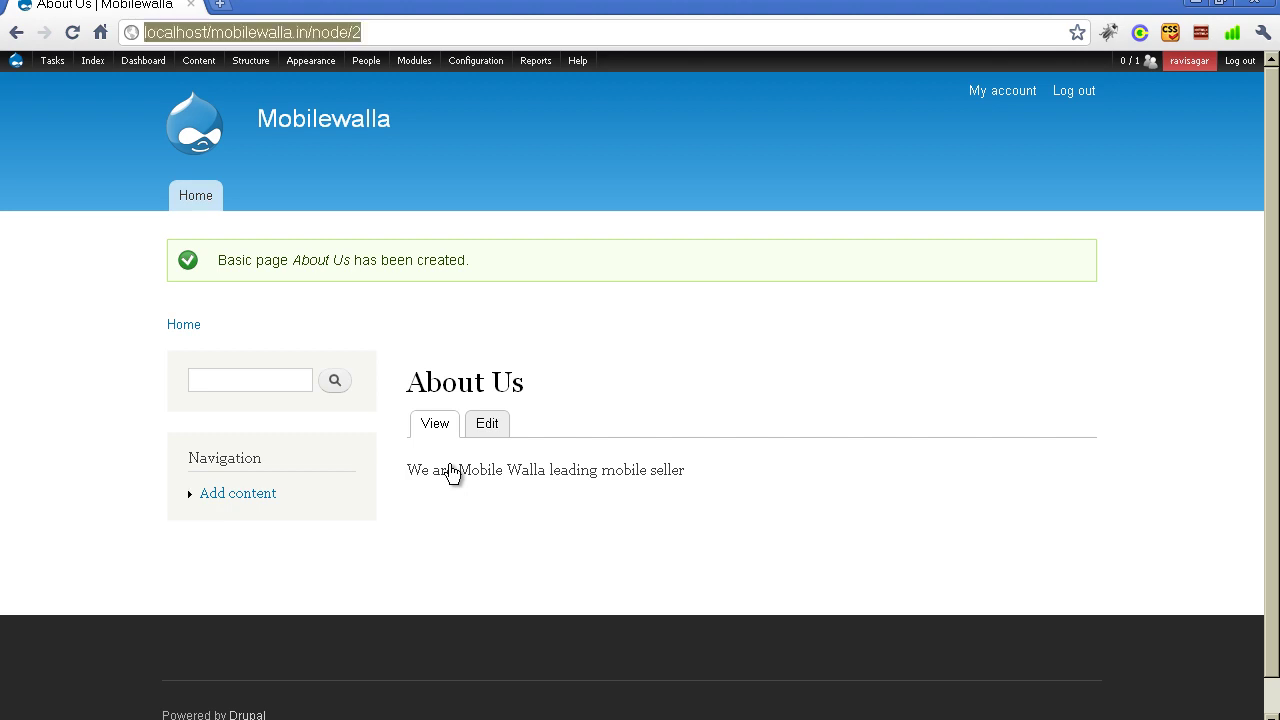
Step: Find Pathauto in the modules list, enable it, save the configuration, and close the modules overlay
key("End")
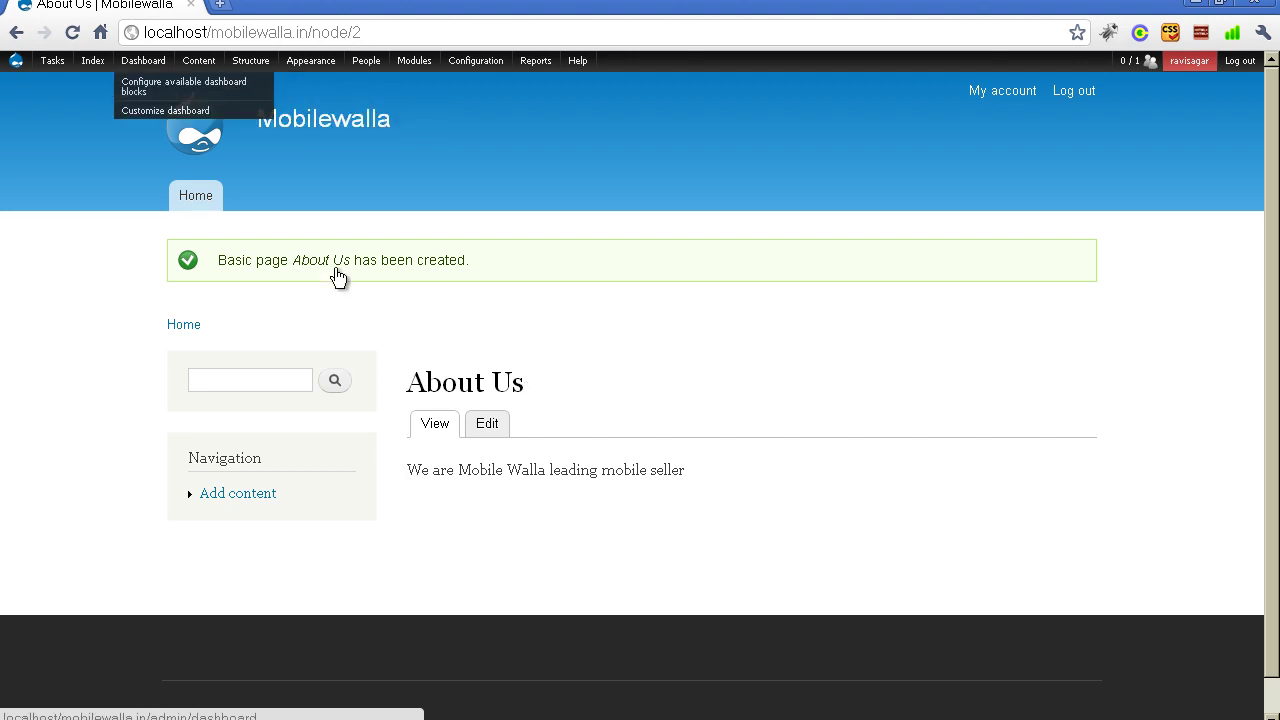
mouse_move(414, 60)
left_click(404, 82)
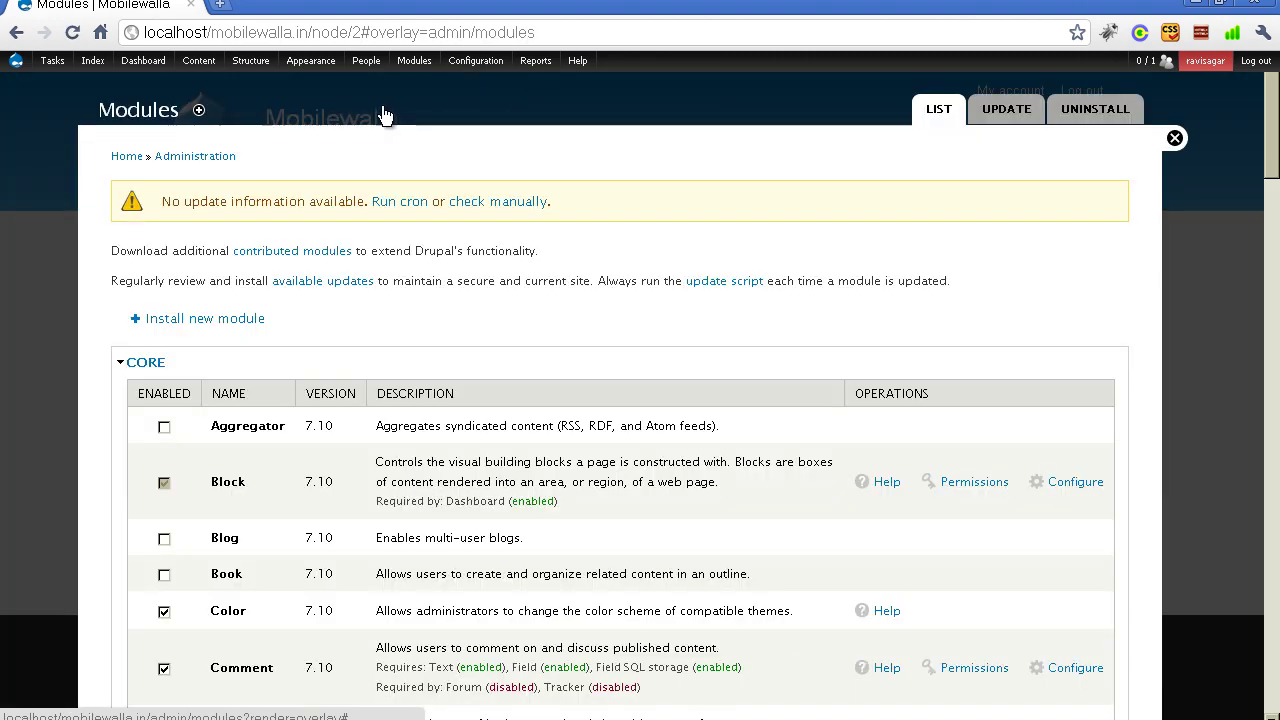
key("ctrl+f")
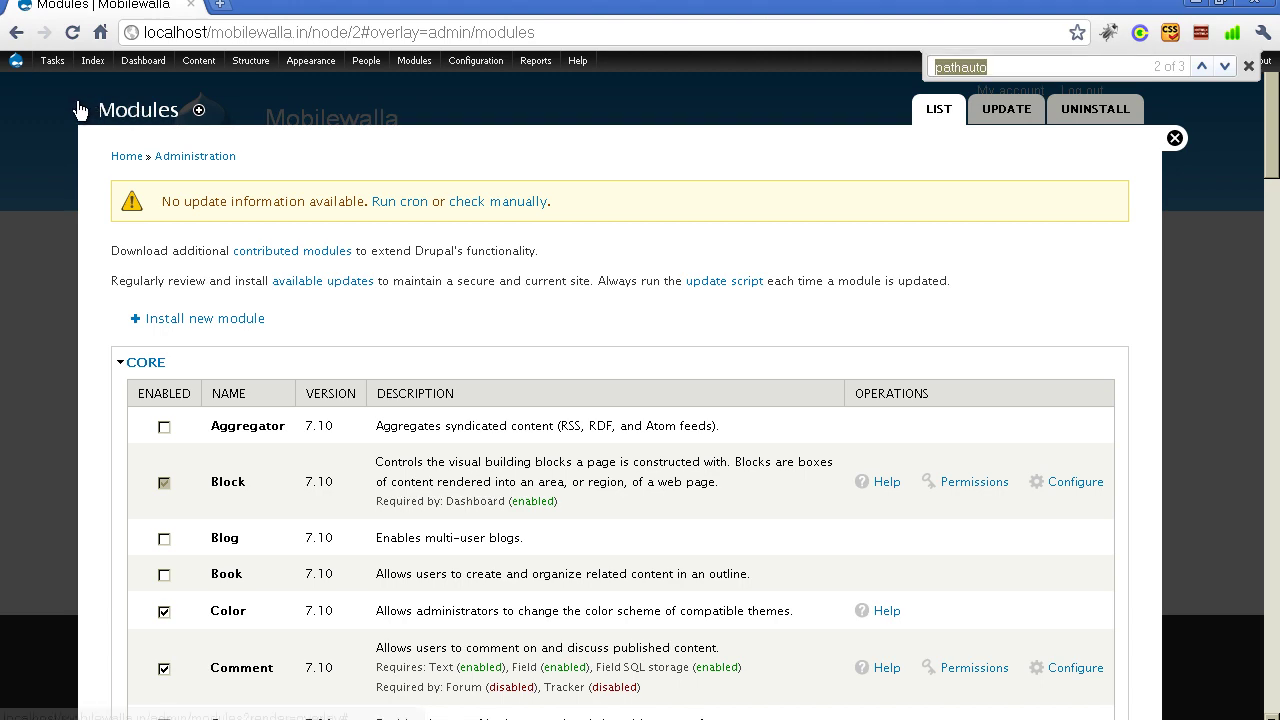
key("Return")
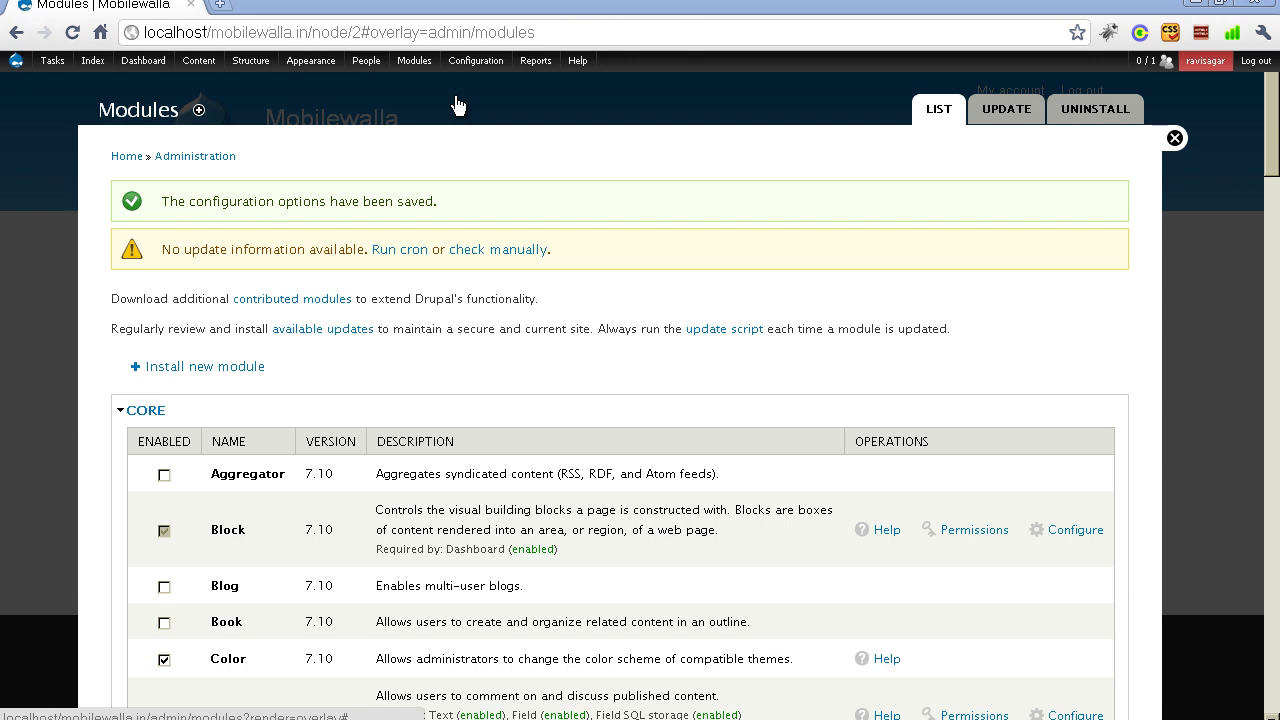
left_click(320, 110)
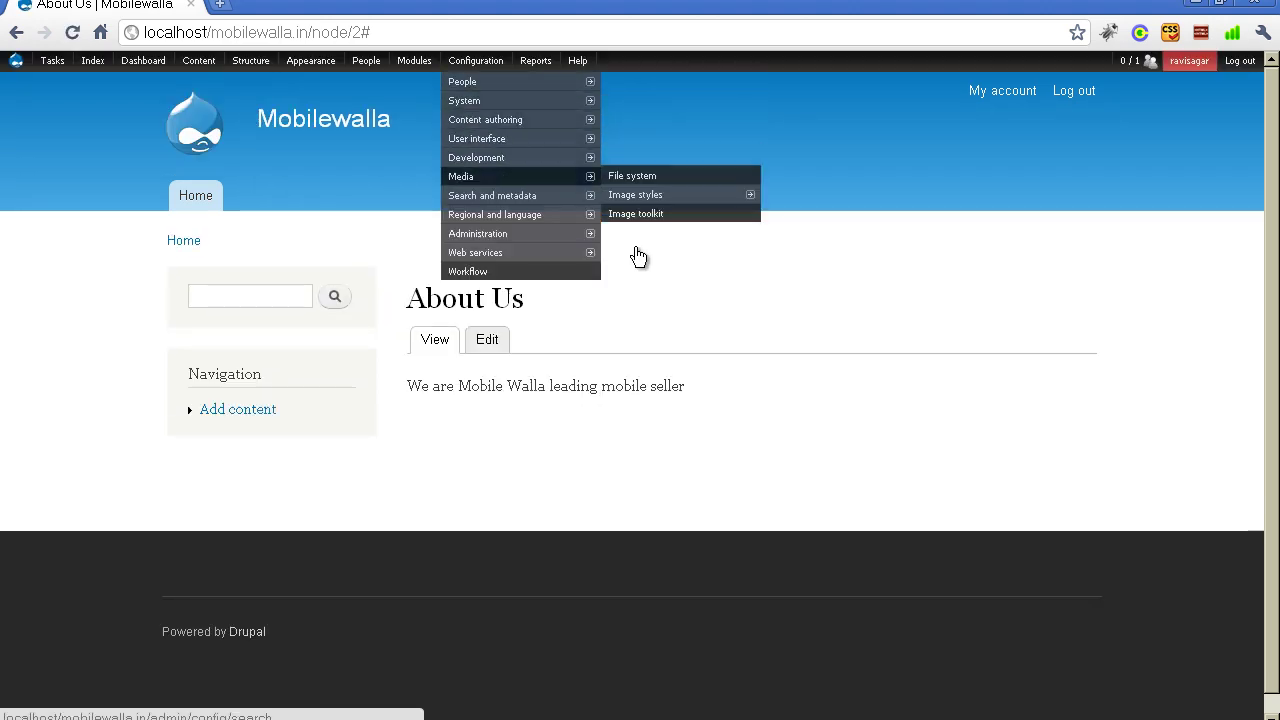
Step: Open the URL alias patterns and set the pattern for all Basic page paths to [node:title]
mouse_move(492, 195)
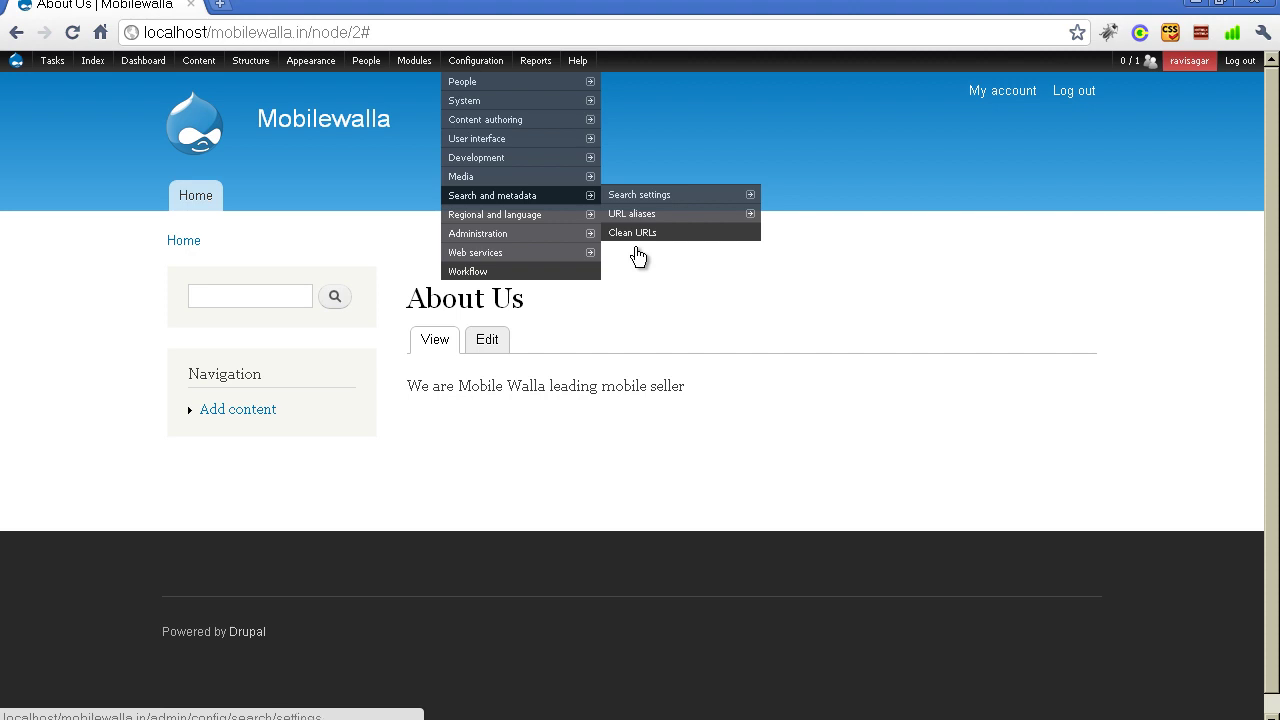
mouse_move(636, 213)
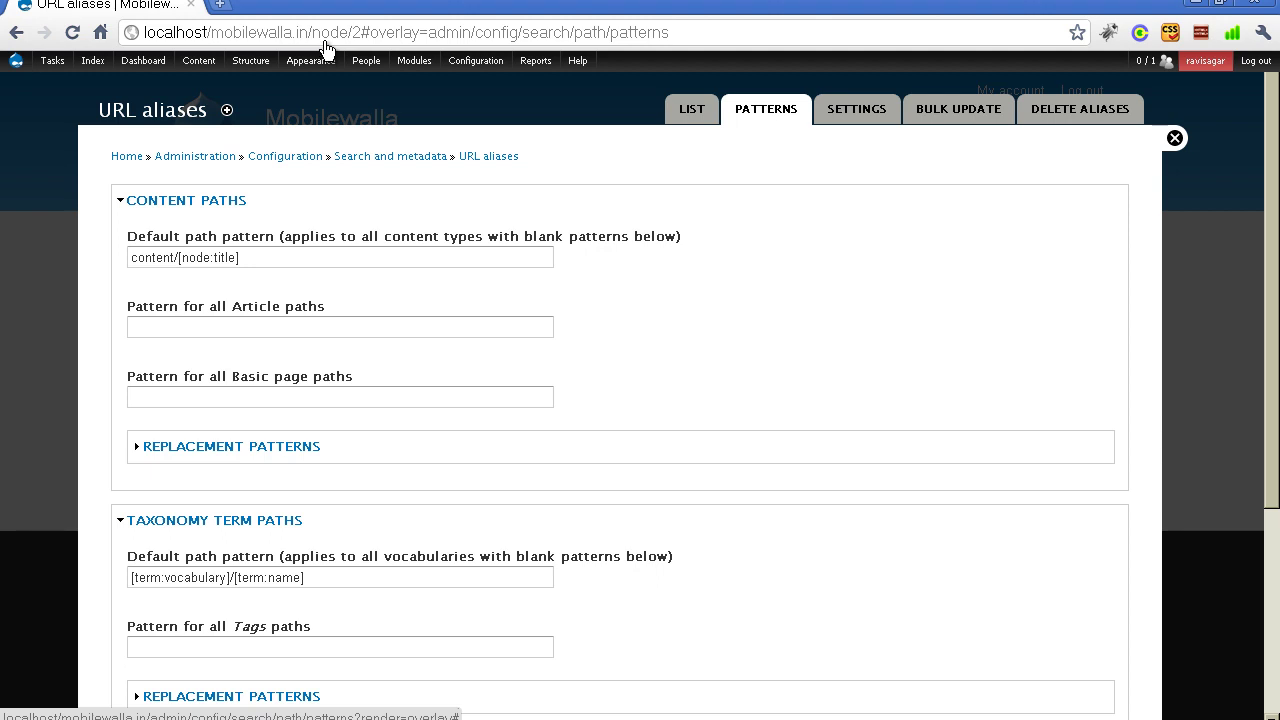
key("Tab")
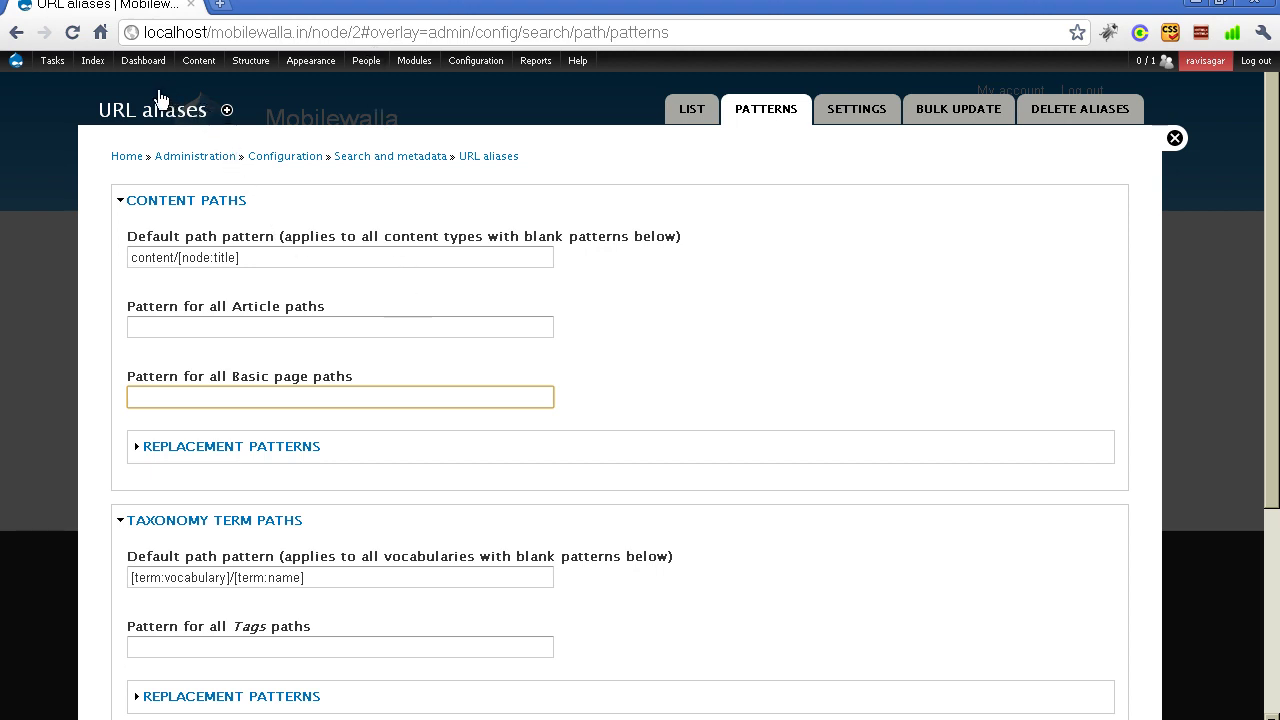
type("[node")
key("shift+Tab")
key("shift+Tab")
key("ctrl+shift+Right")
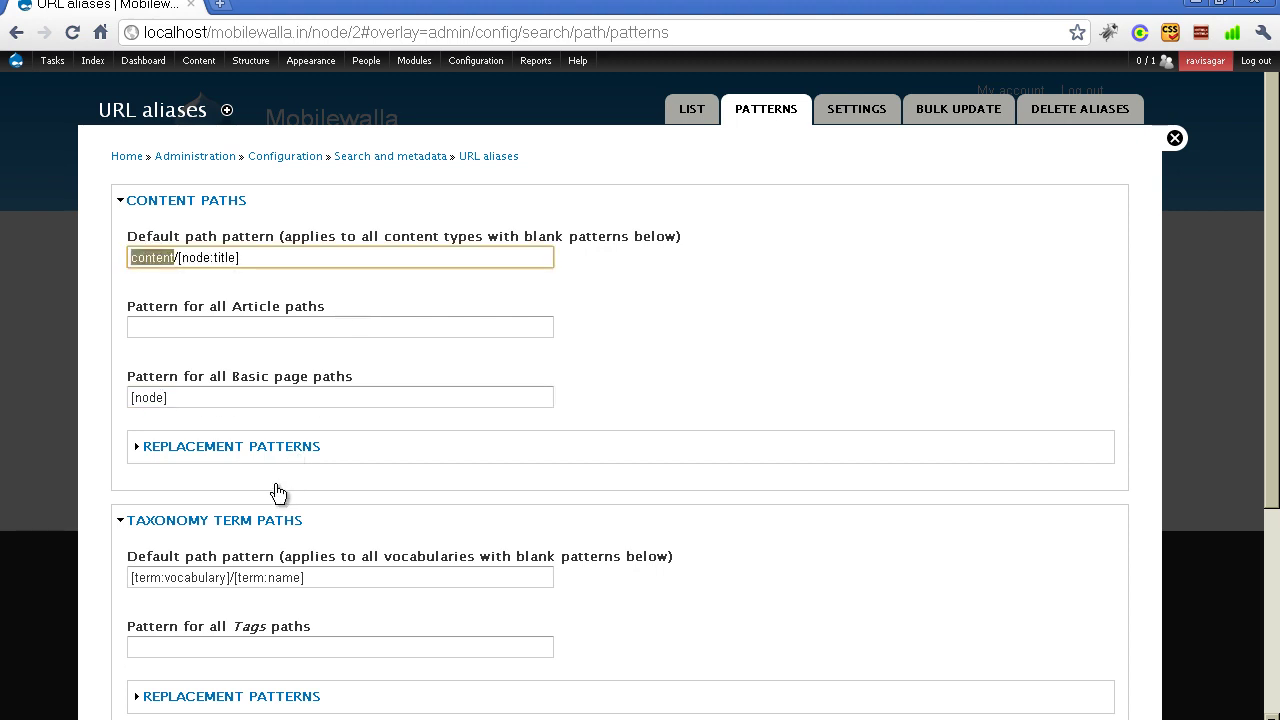
key("Tab")
key("Tab")
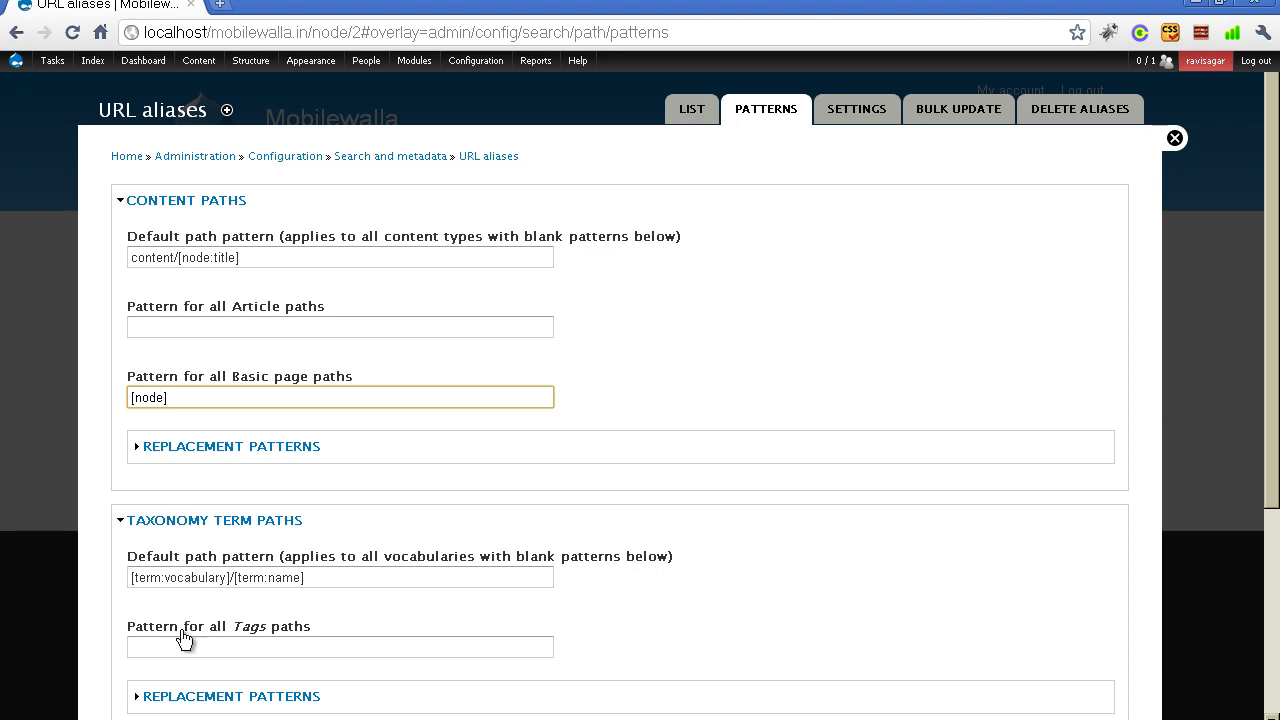
type(":title")
key("ctrl+a")
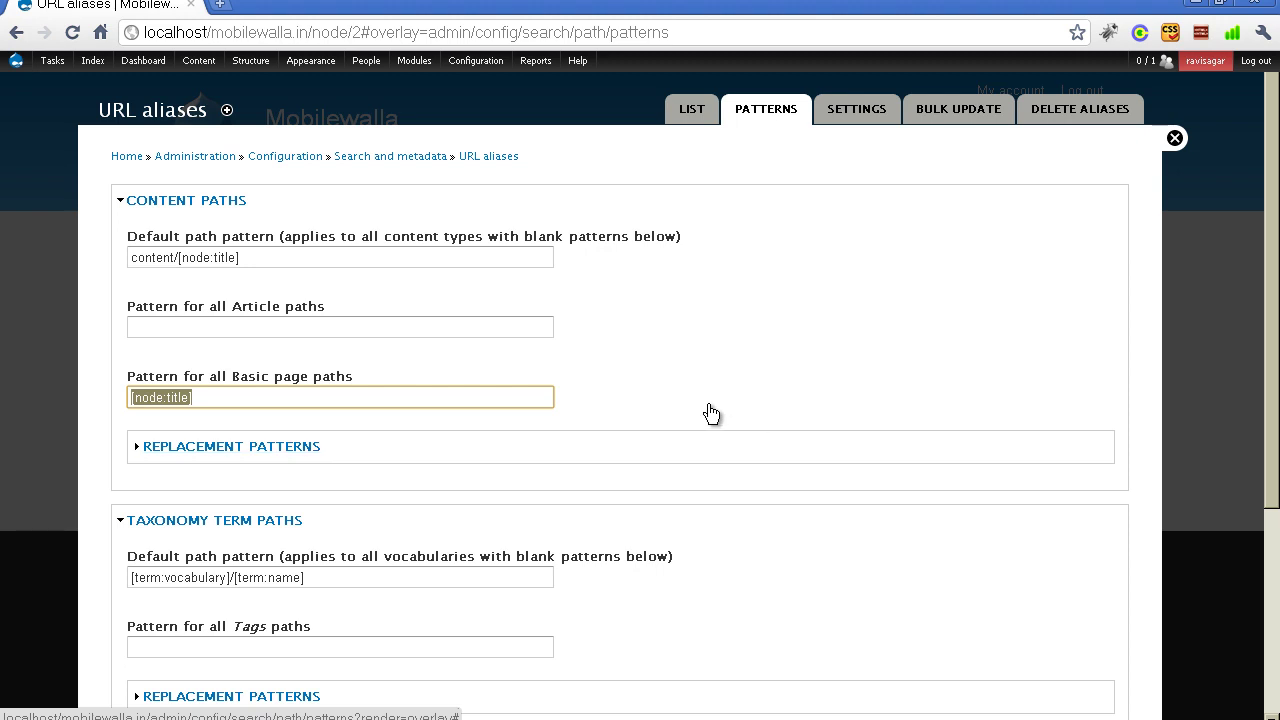
Step: Expand the Nodes tokens in the content replacement patterns and copy the [node:content-type] token
key("shift+Tab")
key("shift+Tab")
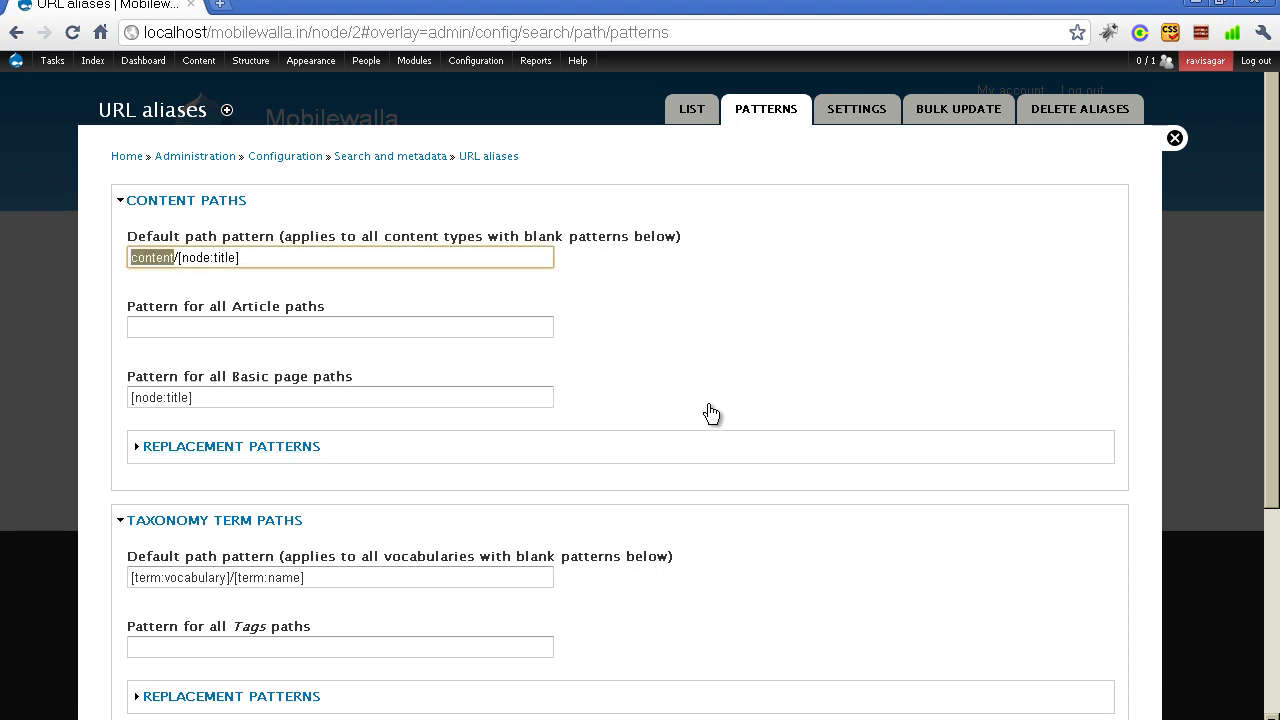
key("Tab")
key("Tab")
key("Tab")
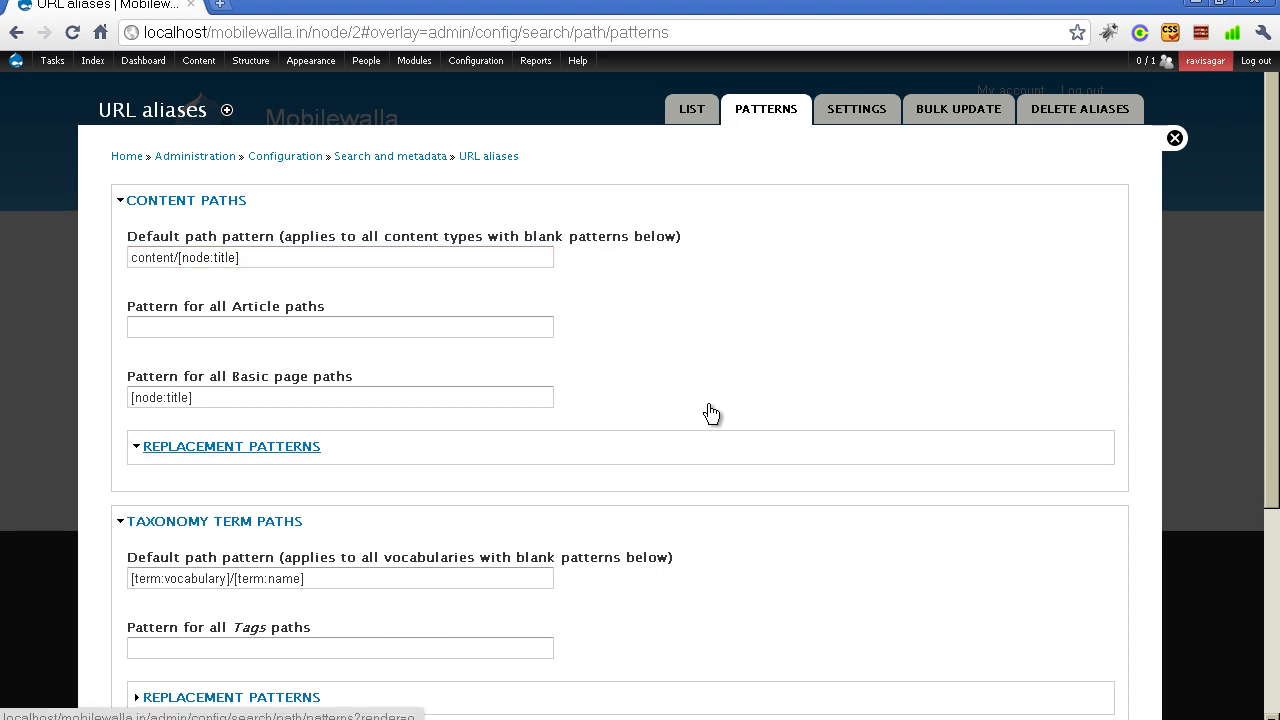
key("Return")
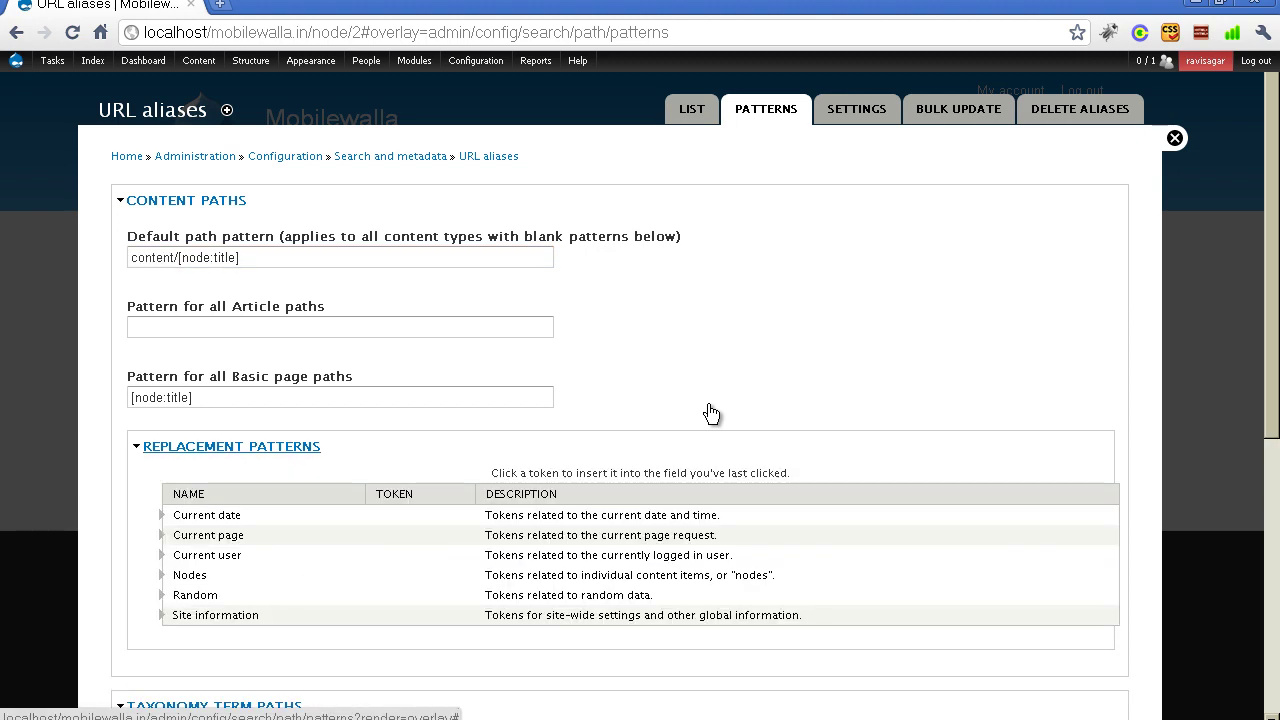
left_click(1253, 265)
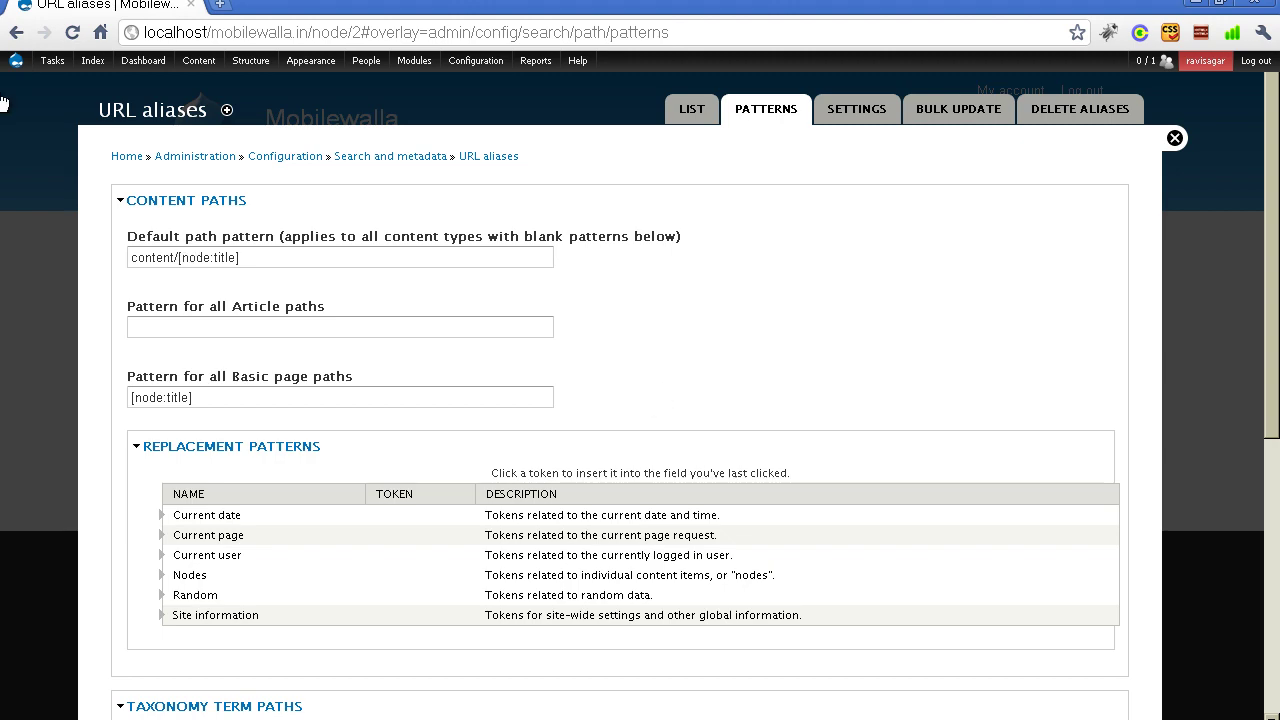
scroll(612, 250, "down", 2)
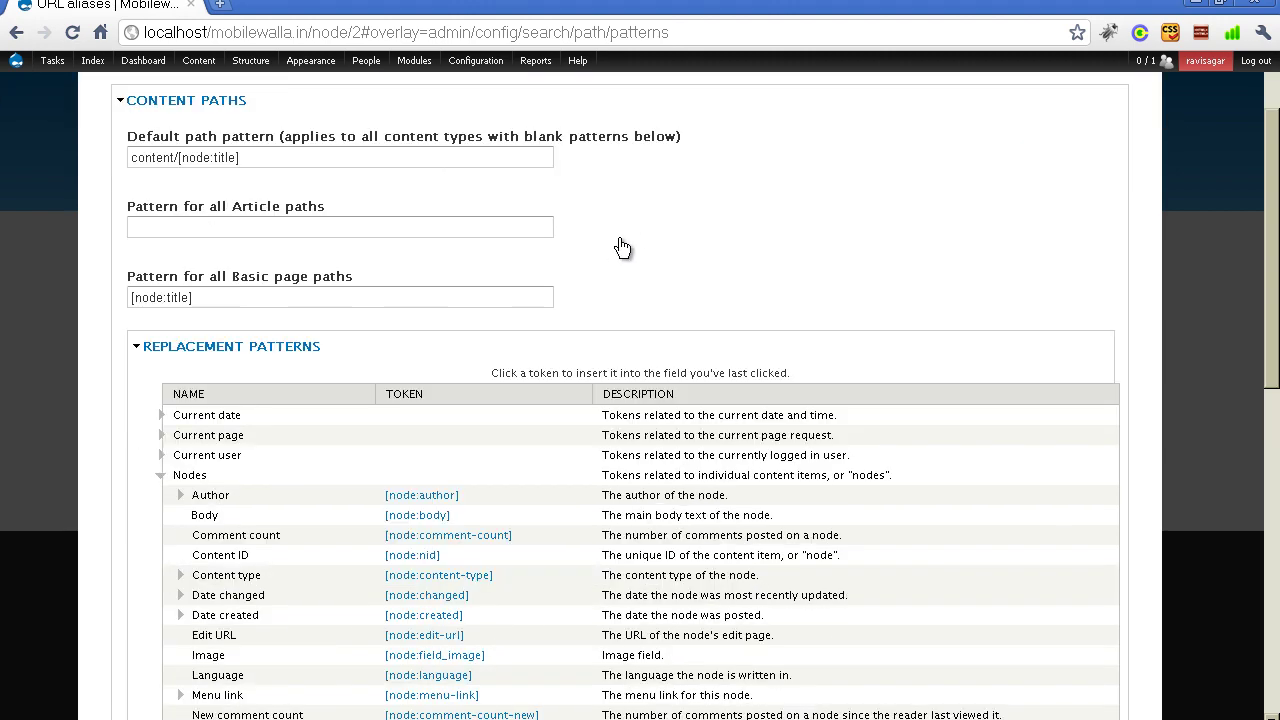
scroll(1100, 196, "down", 1)
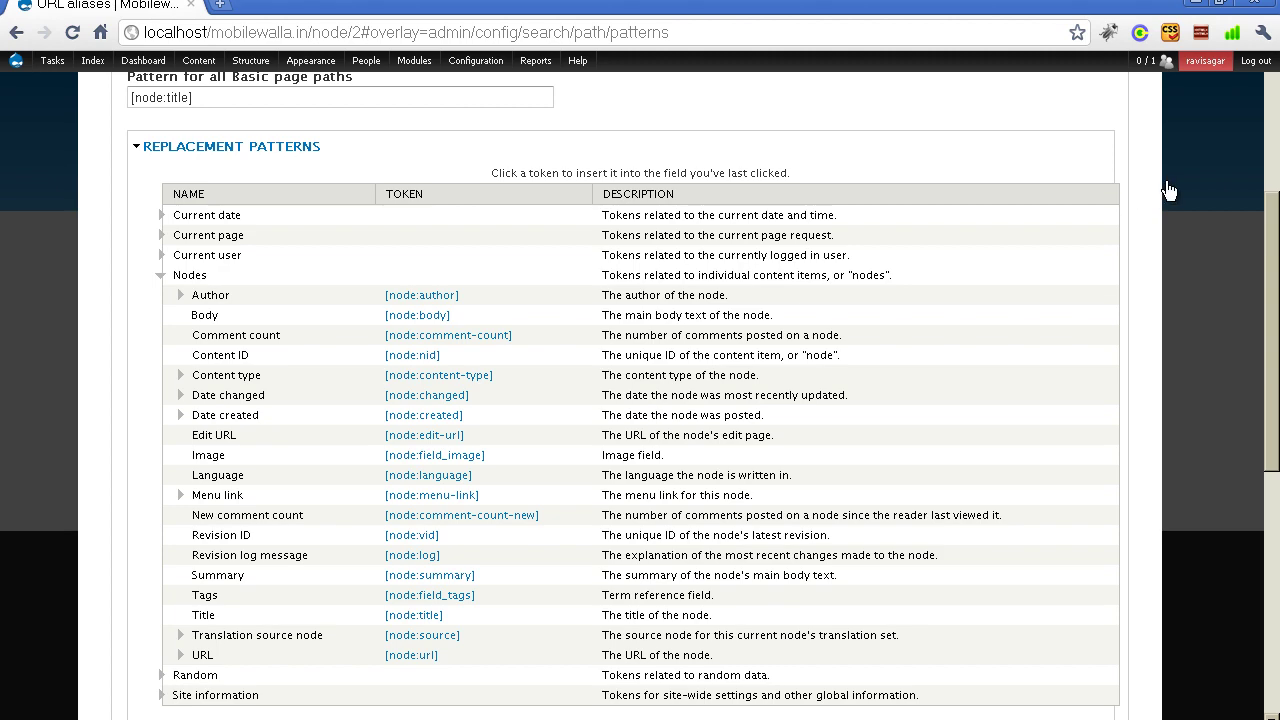
scroll(491, 380, "down", 1)
left_click_drag(464, 377, 491, 385)
key("ctrl+c")
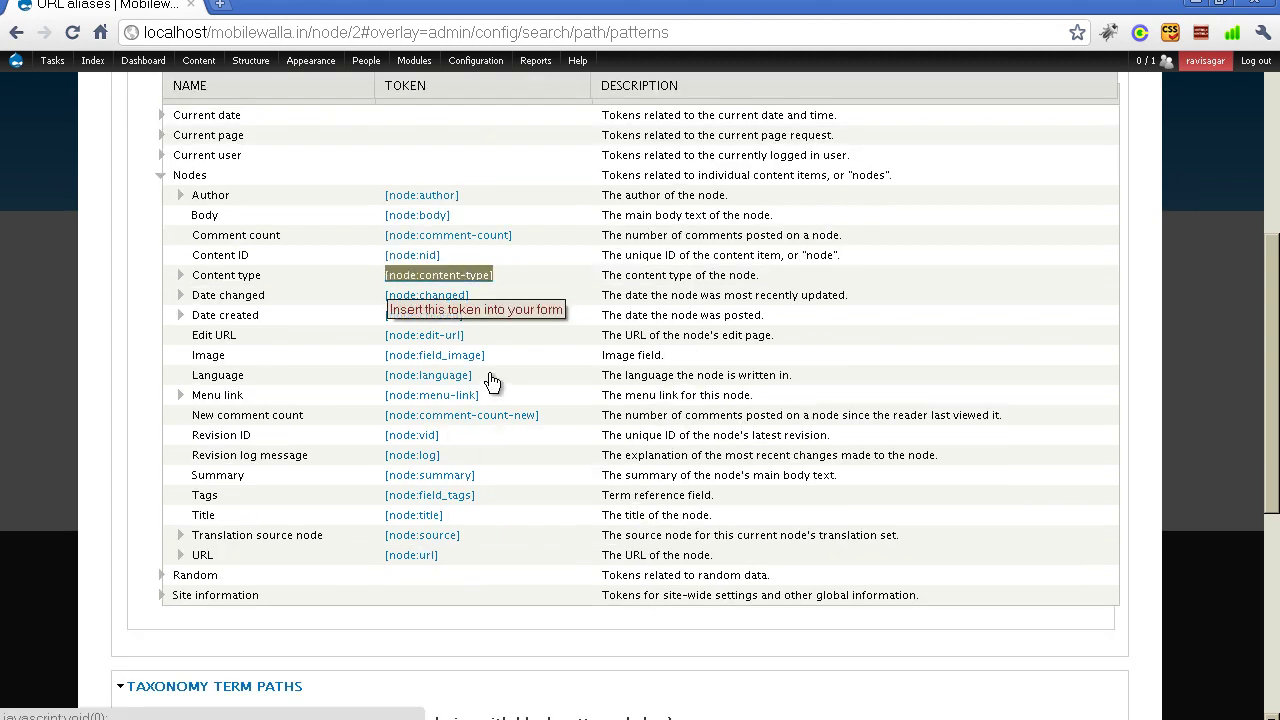
Step: Replace "content" with [node:content-type] in the default content path pattern, giving [node:content-type]/[node:title]
scroll(484, 340, "up", 4)
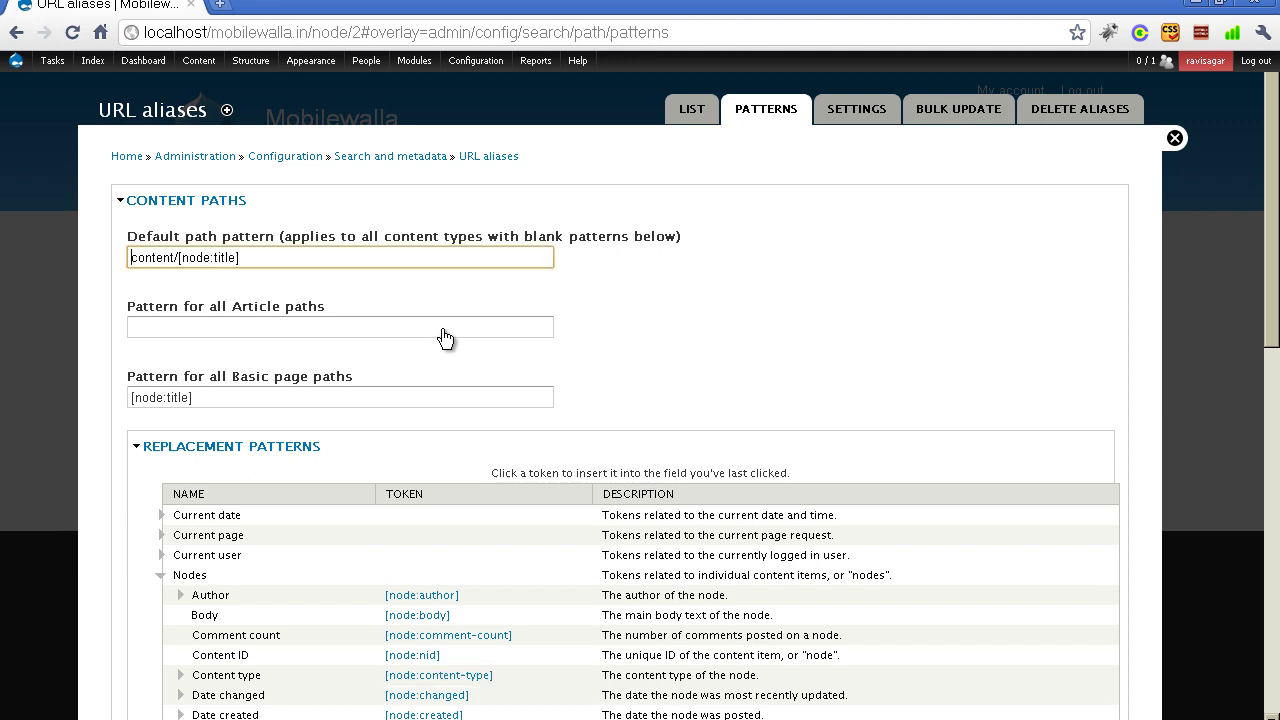
key("ctrl+shift+Right")
key("ctrl+v")
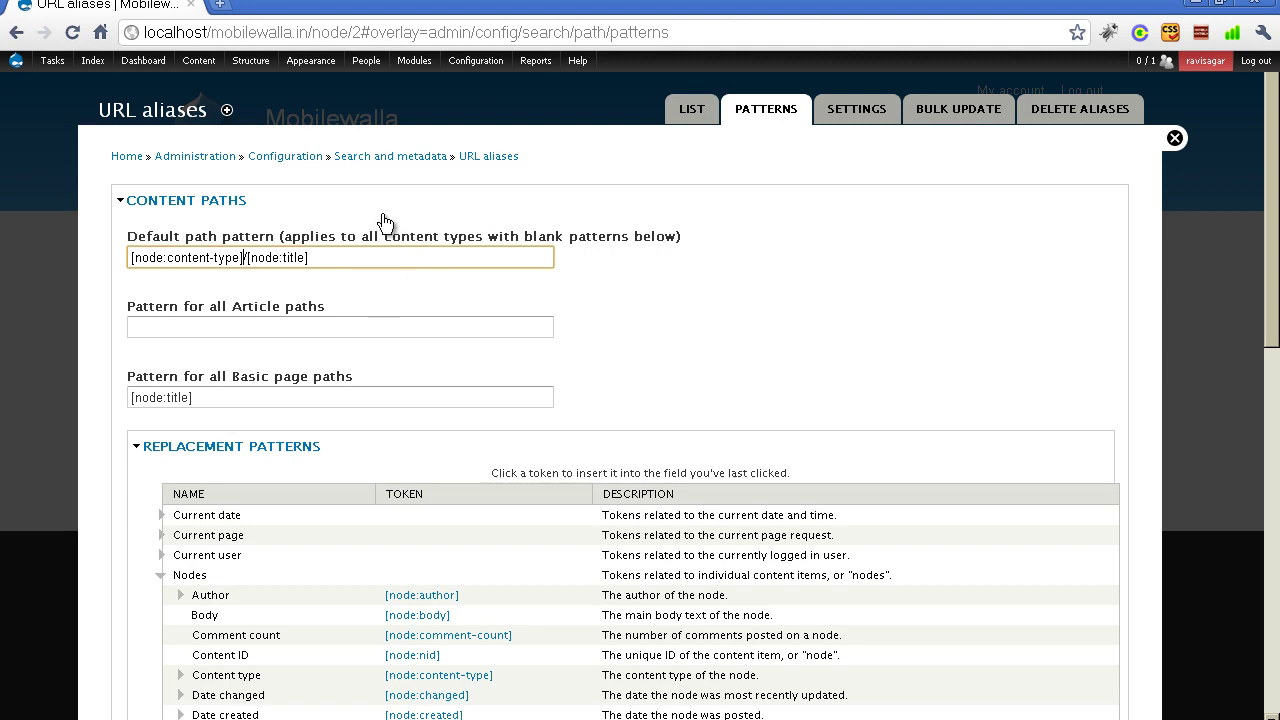
Step: Save the path pattern configuration and run a bulk update to generate URL aliases for the existing content
scroll(385, 221, "down", 10)
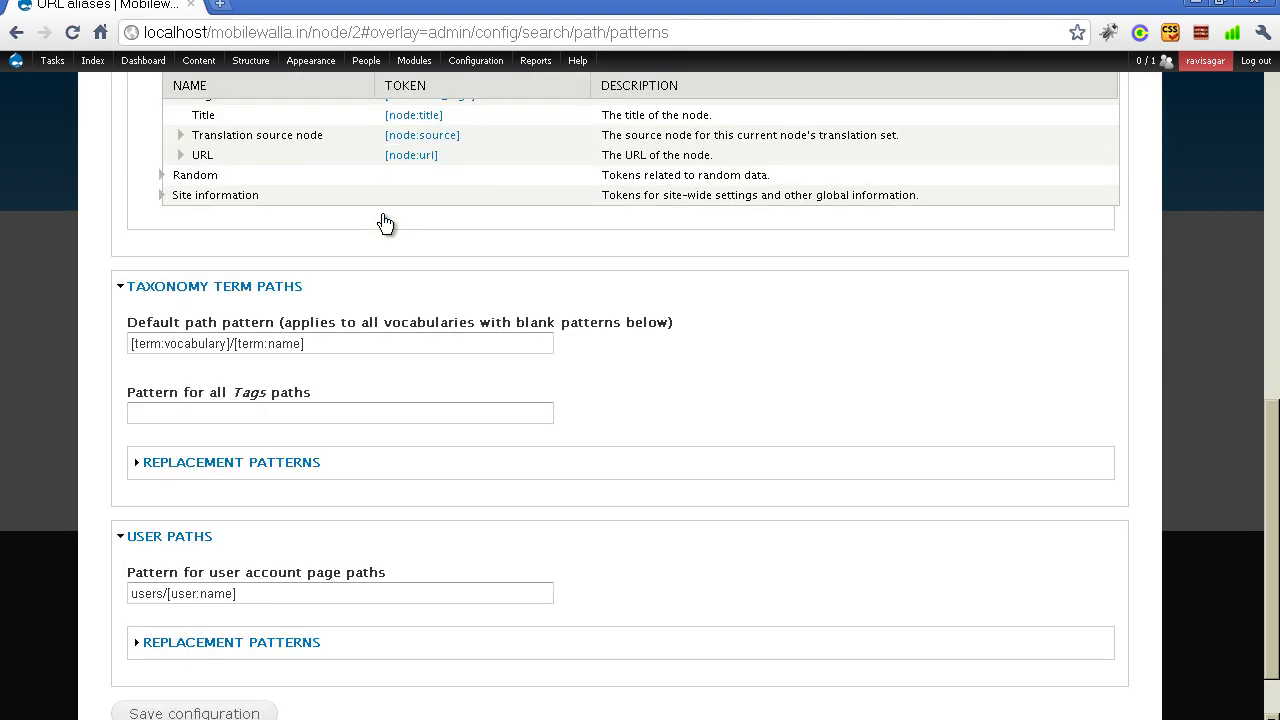
key("Return")
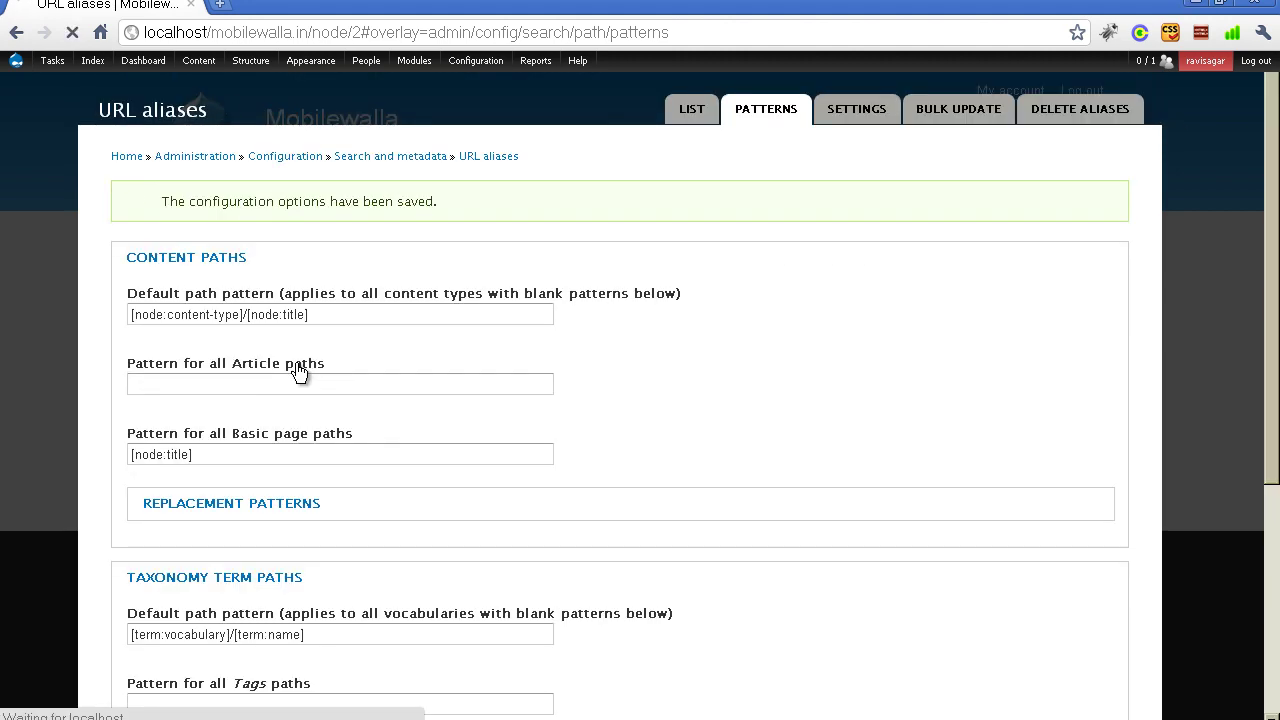
key("Return")
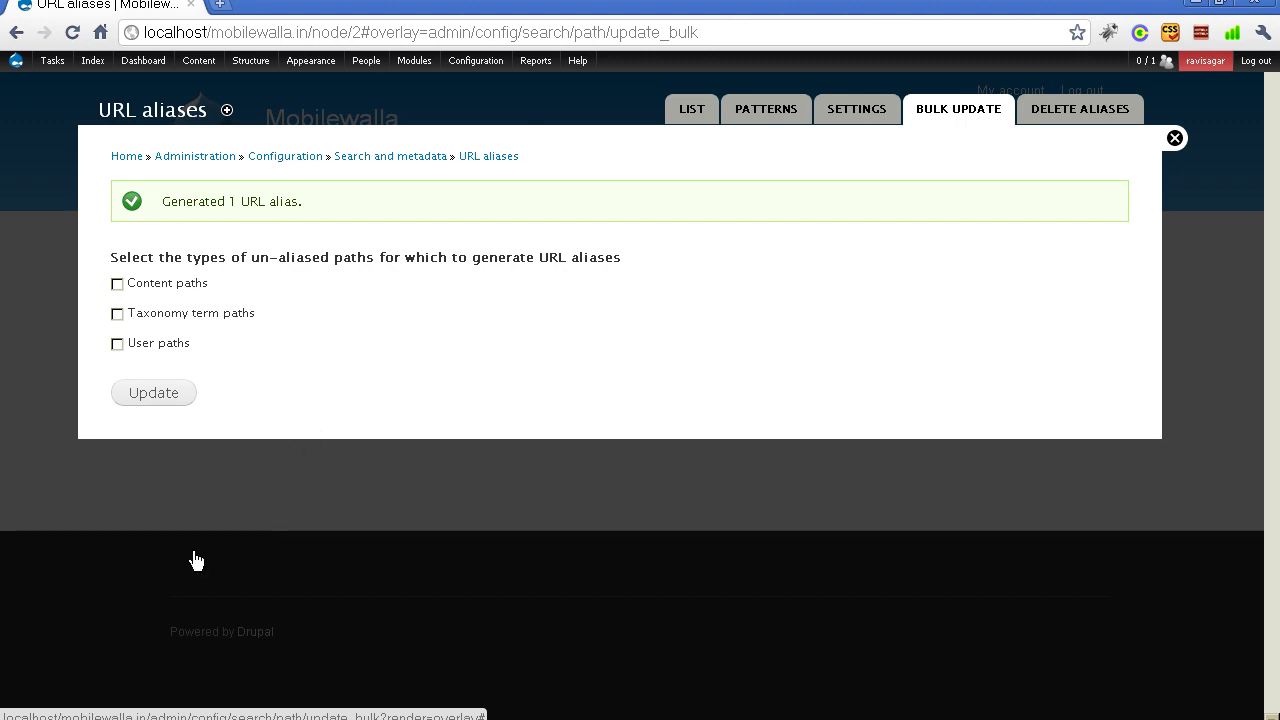
Step: Examine the Pathauto settings for separator, character case, lengths and update action, and the options for deleting aliases
key("shift+Tab")
key("Return")
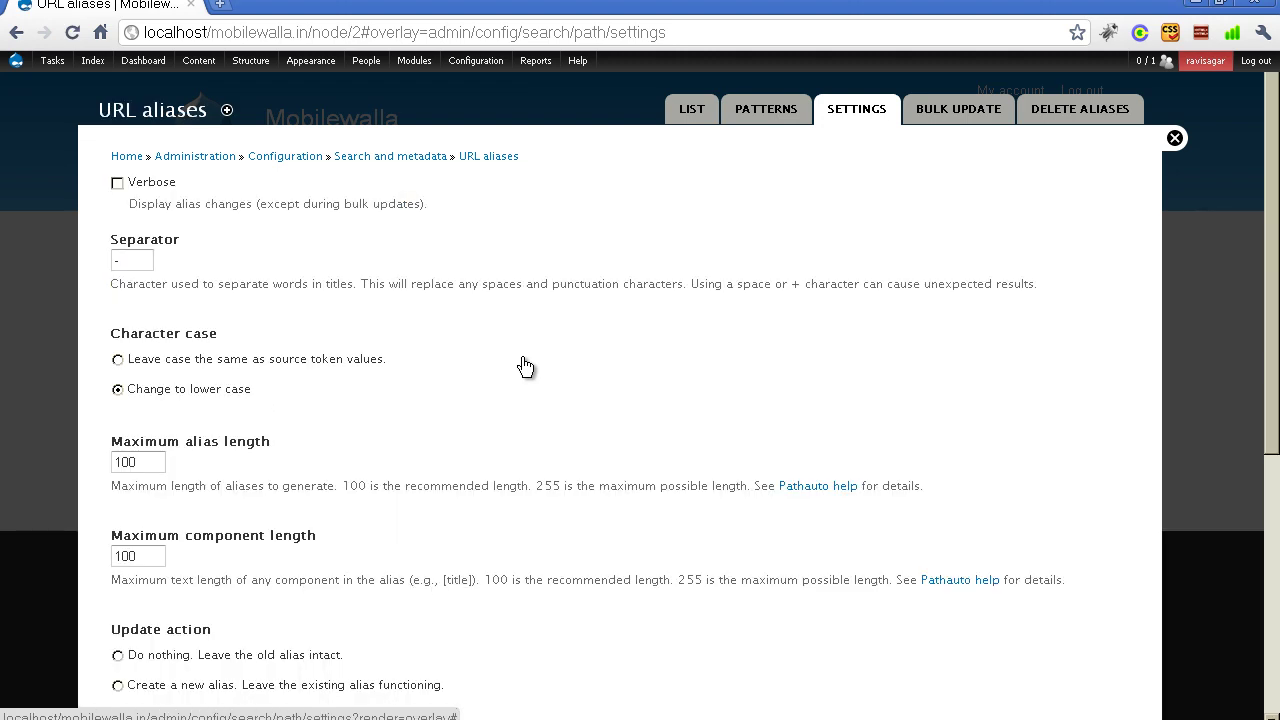
key("Tab")
key("Tab")
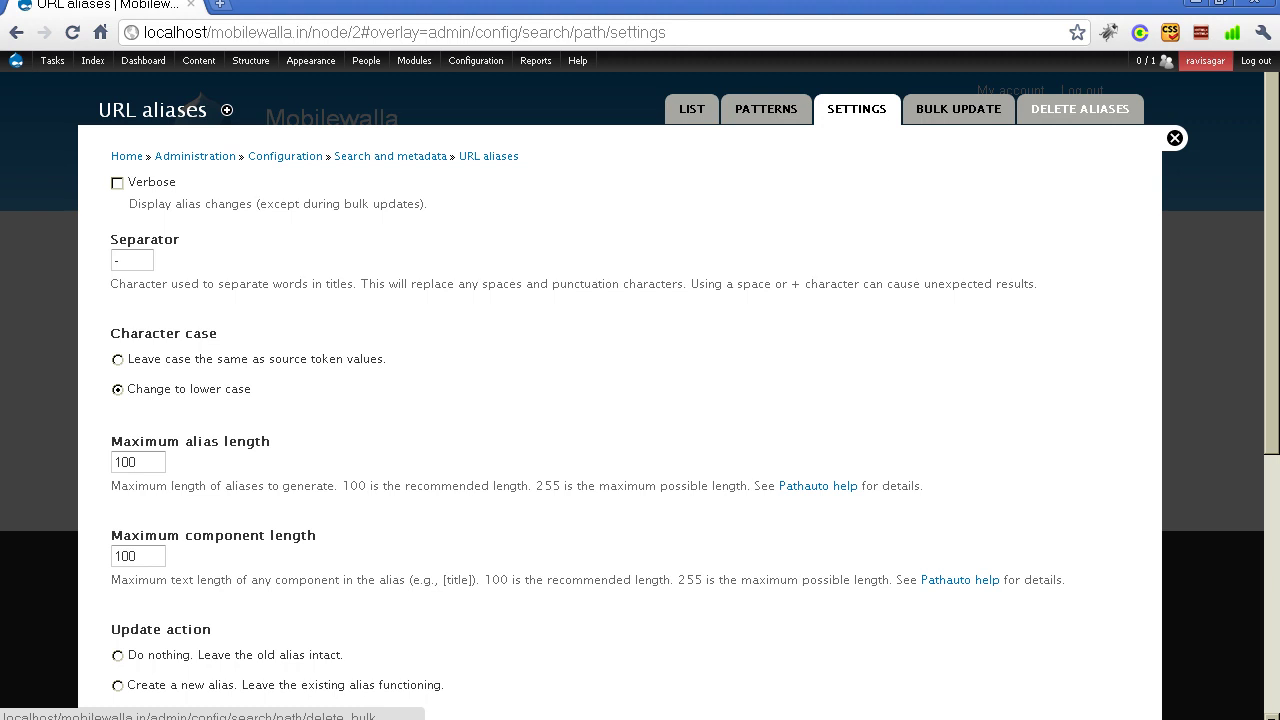
key("Tab")
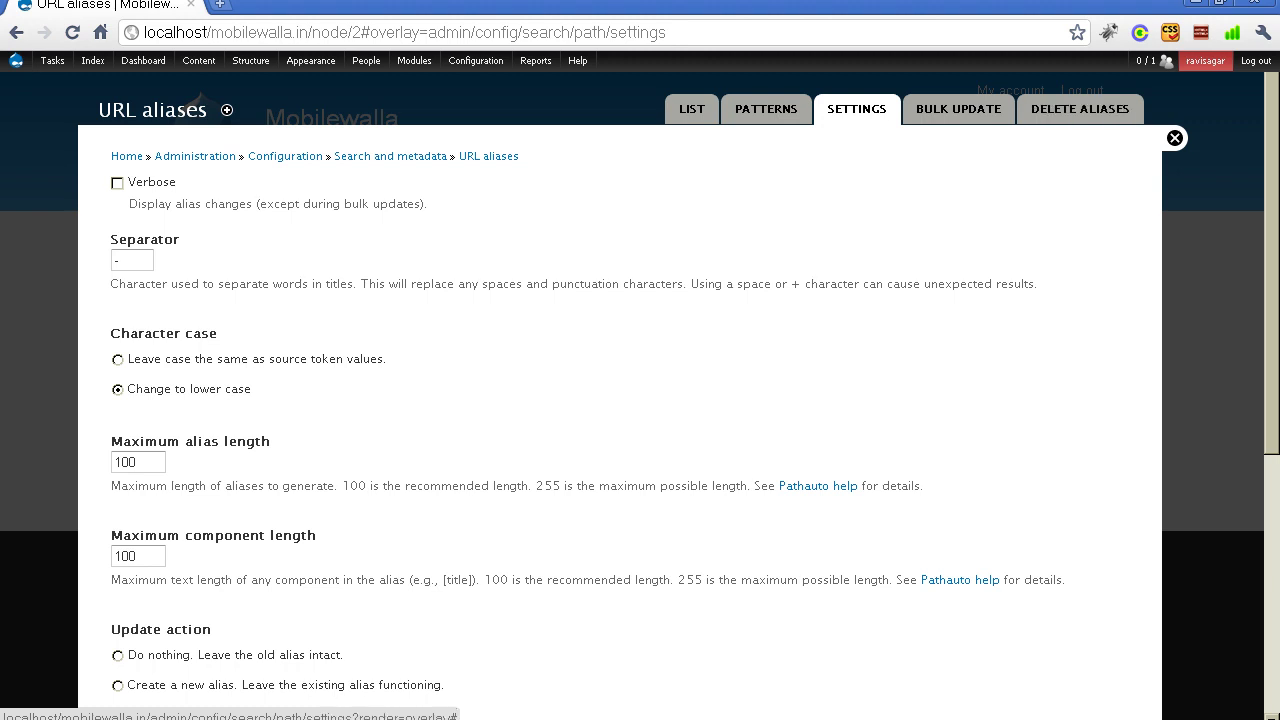
scroll(620, 400, "down", 1)
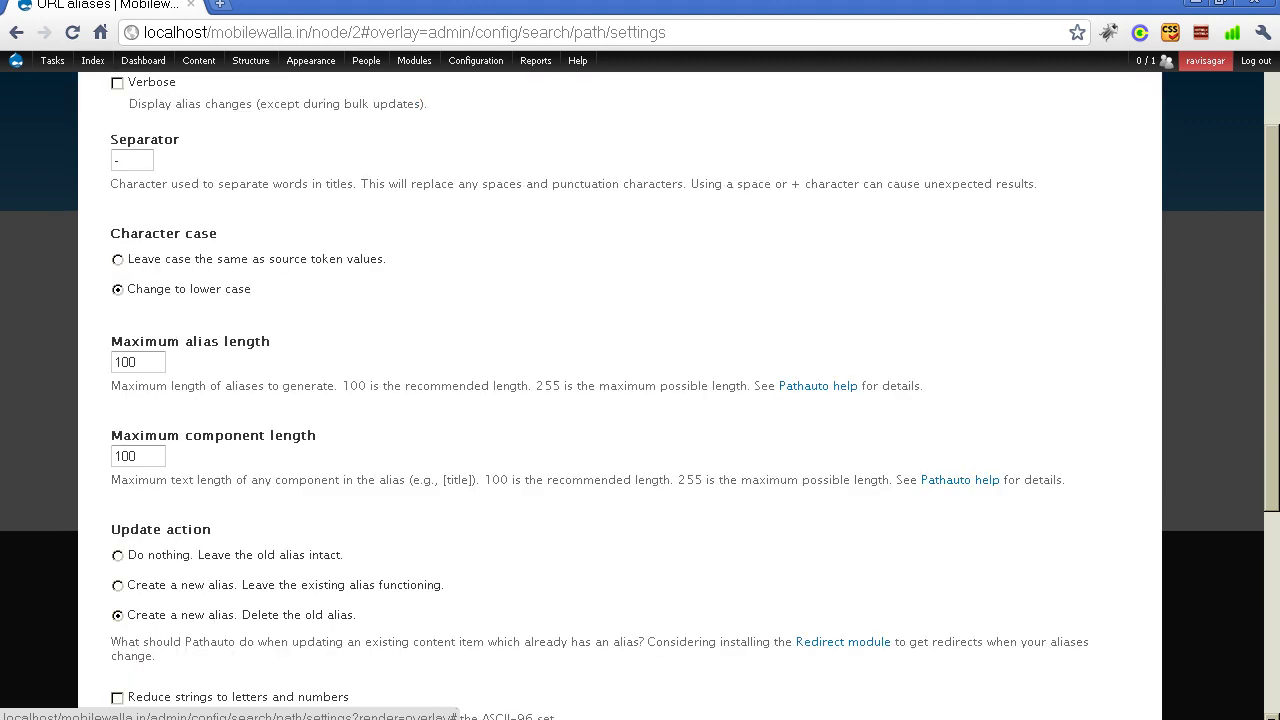
scroll(620, 400, "up", 1)
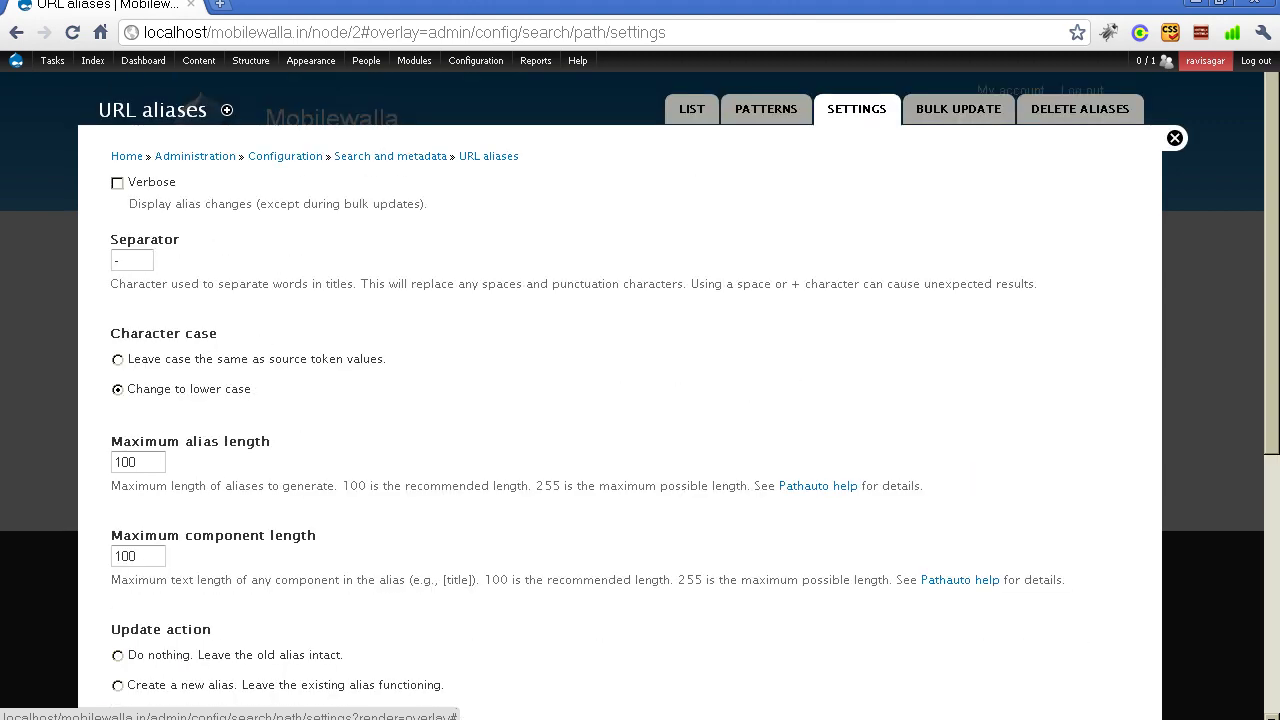
key("shift+Tab")
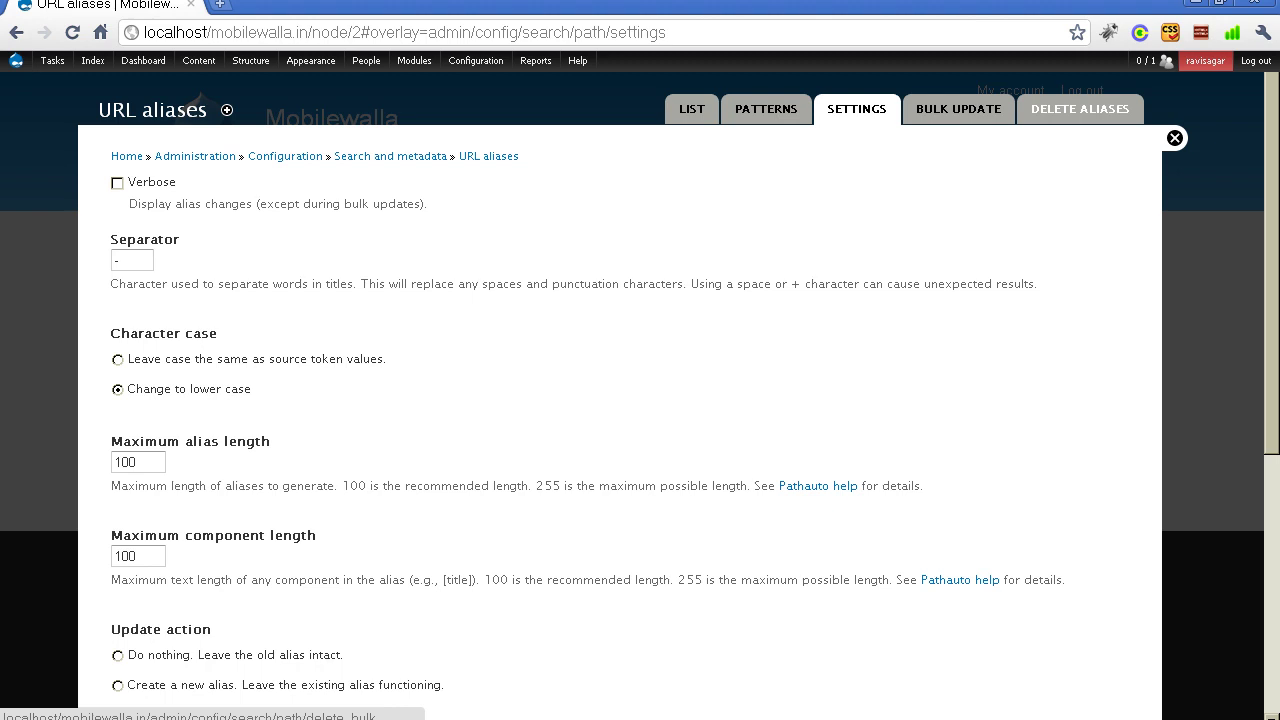
key("Return")
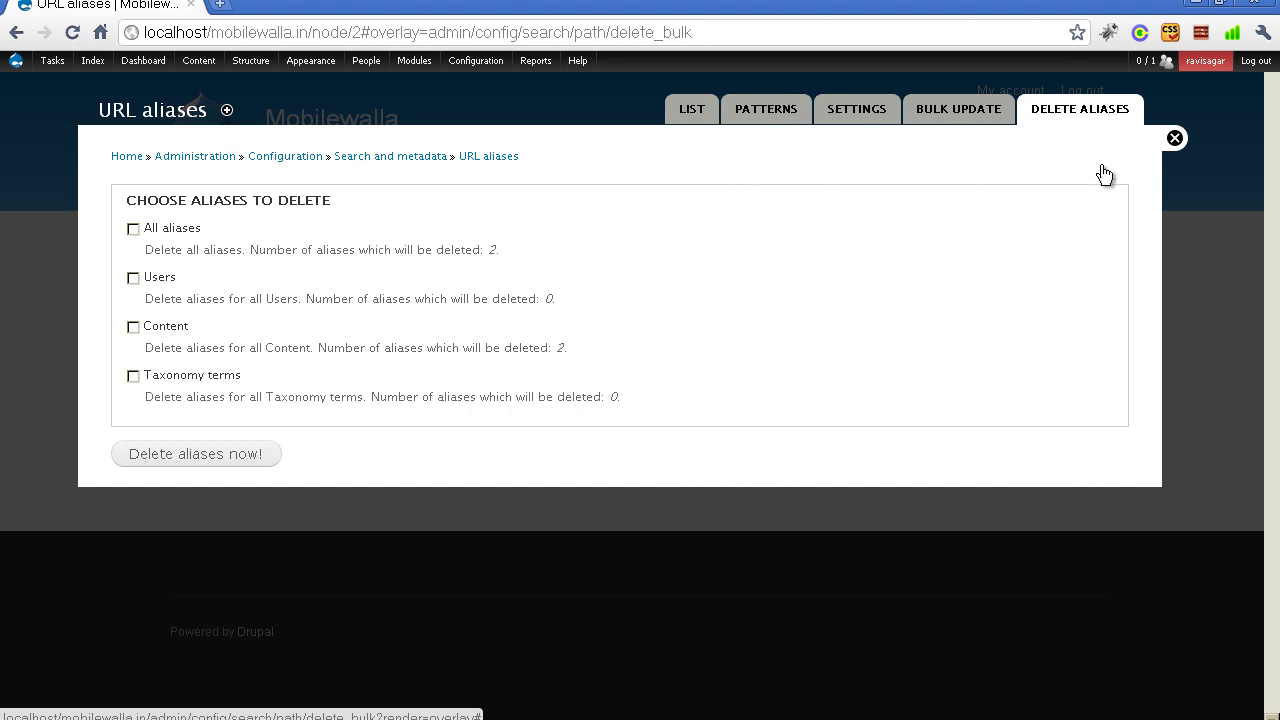
Step: Close the URL aliases overlay and check the URL of the About Us page
left_click(1175, 139)
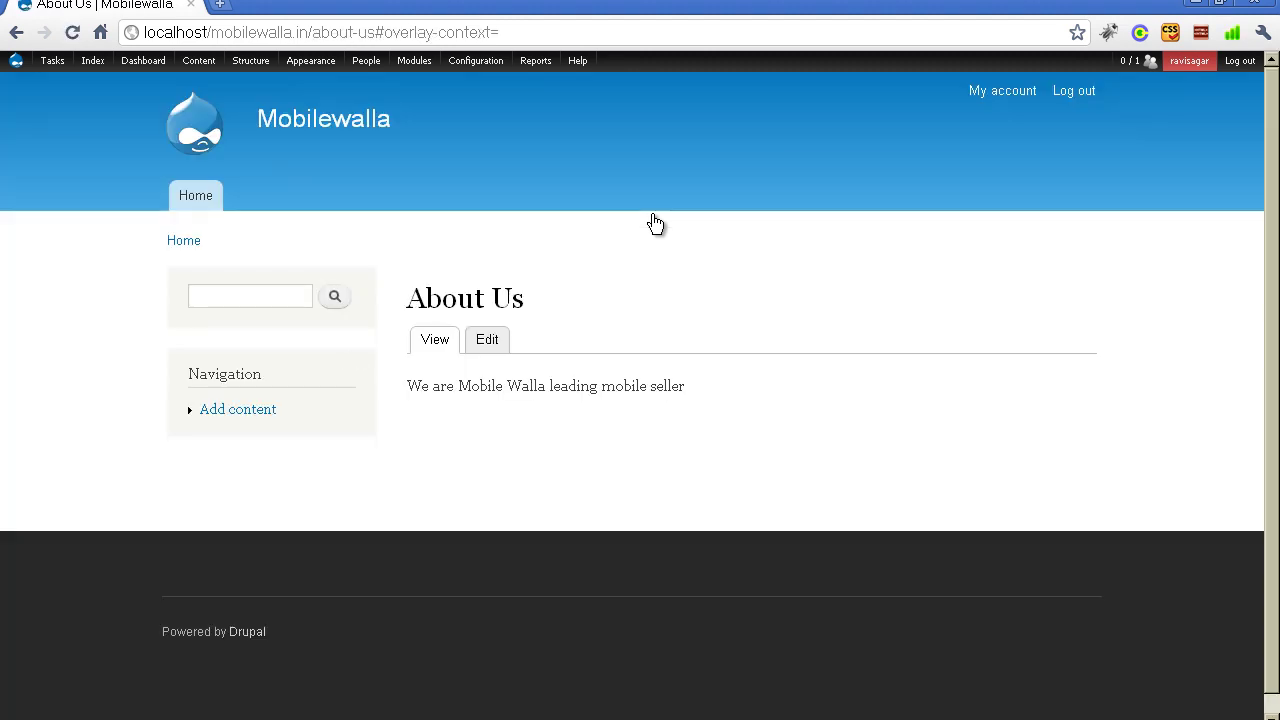
left_click(333, 32)
double_click(333, 32)
left_click(655, 222)
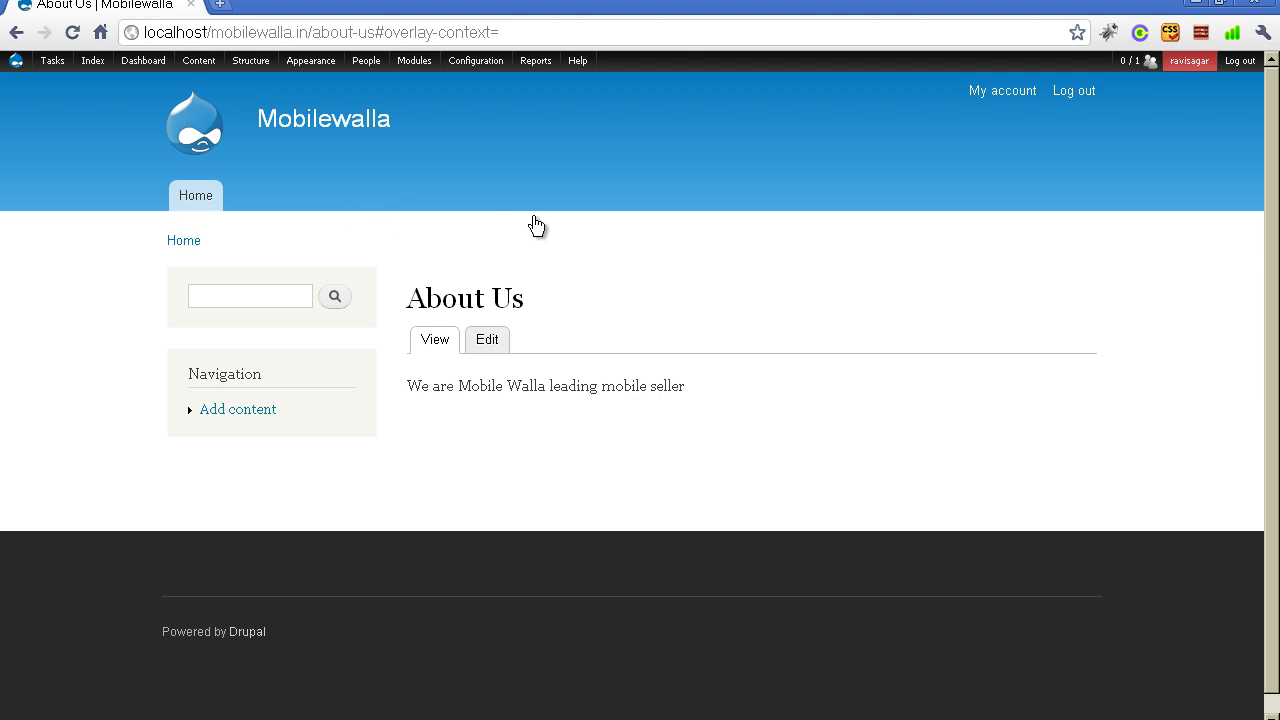